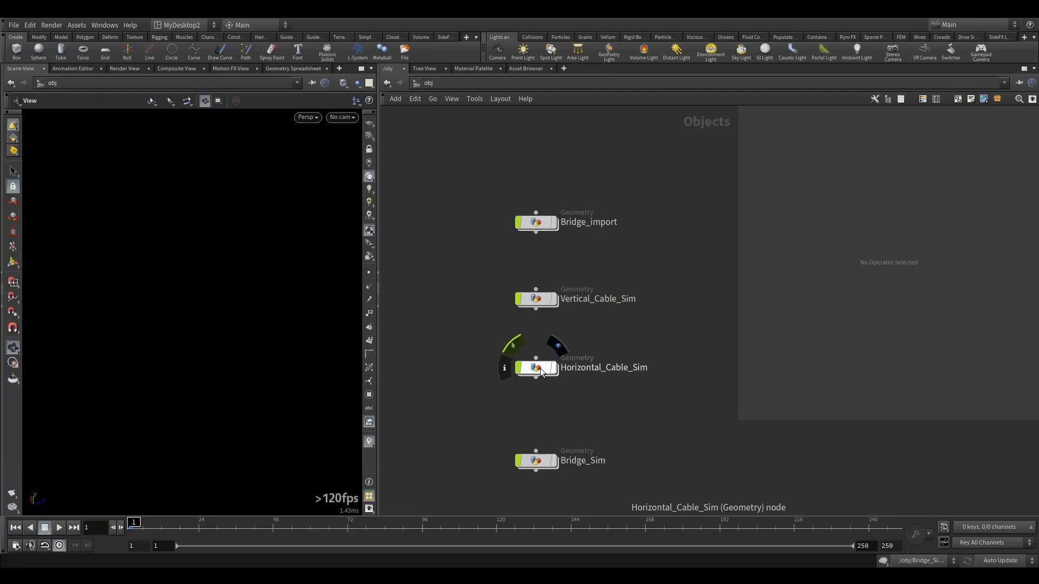
Enter the Horizontal_Cable_Sim network and check the scene's active visualizers, including class.
mouse_move(193, 340)
mouse_down()
mouse_move(165, 359)
mouse_move(200, 350)
mouse_up()
click(369, 442)
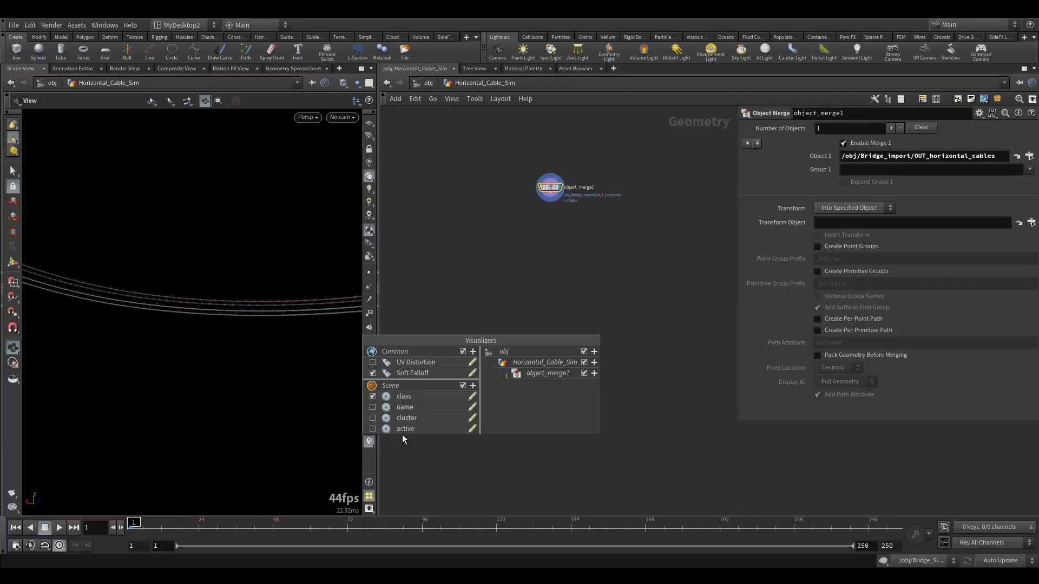
click(551, 452)
Examine the imported horizontal cables and their clamps along the whole span in an enlarged viewport.
right_drag(145, 292, 402, 294)
right_drag(161, 390, 368, 313)
drag(380, 291, 653, 292)
right_drag(395, 313, 353, 325)
middle_drag(353, 325, 324, 347)
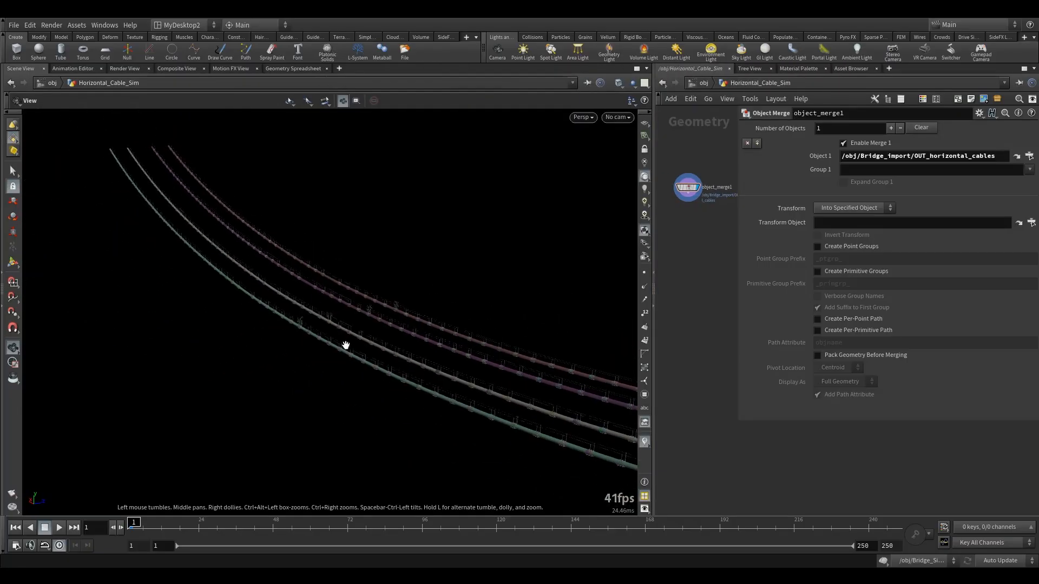
middle_drag(444, 307, 317, 350)
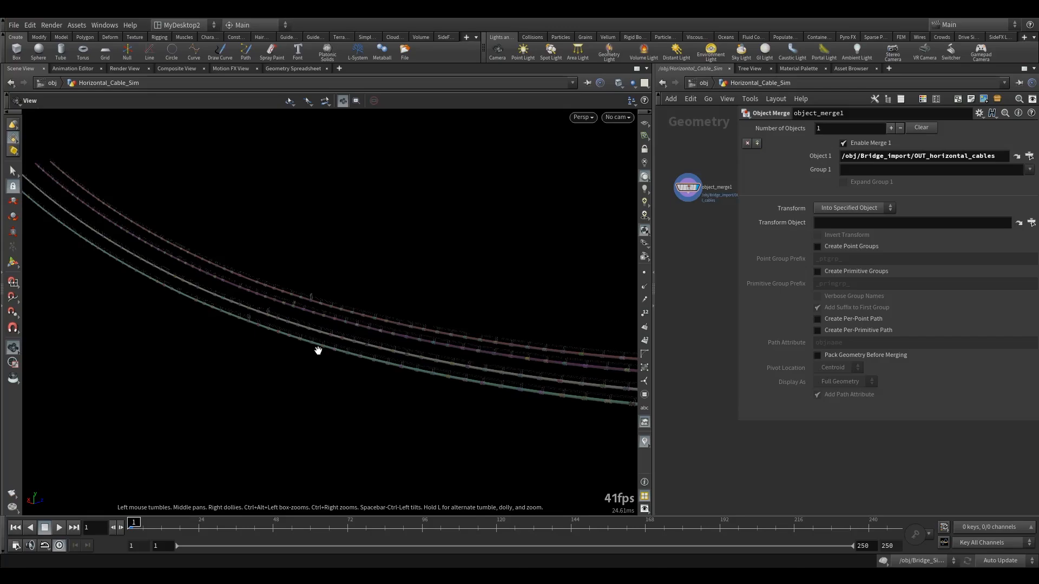
mouse_move(318, 350)
middle_down()
mouse_move(324, 360)
mouse_move(308, 355)
middle_up()
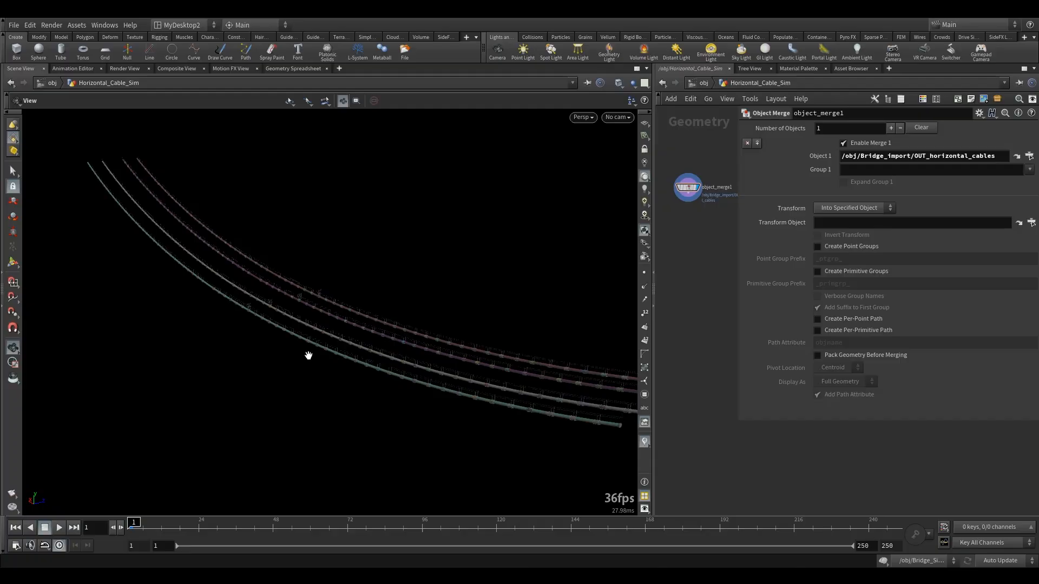
middle_drag(309, 355, 358, 366)
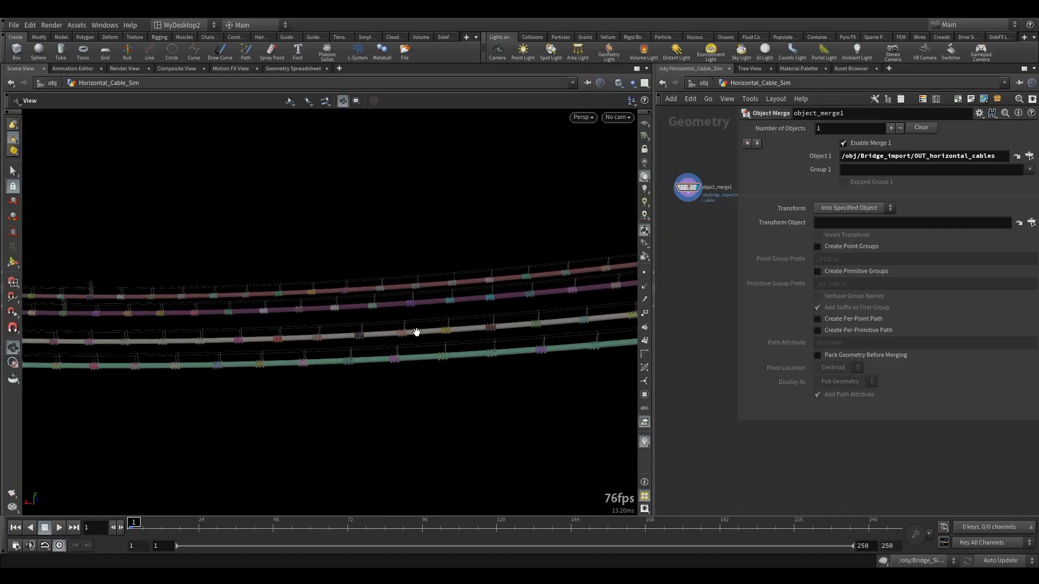
mouse_move(164, 369)
mouse_down()
mouse_move(380, 378)
mouse_move(164, 352)
mouse_up()
drag(394, 376, 322, 270)
drag(413, 271, 499, 404)
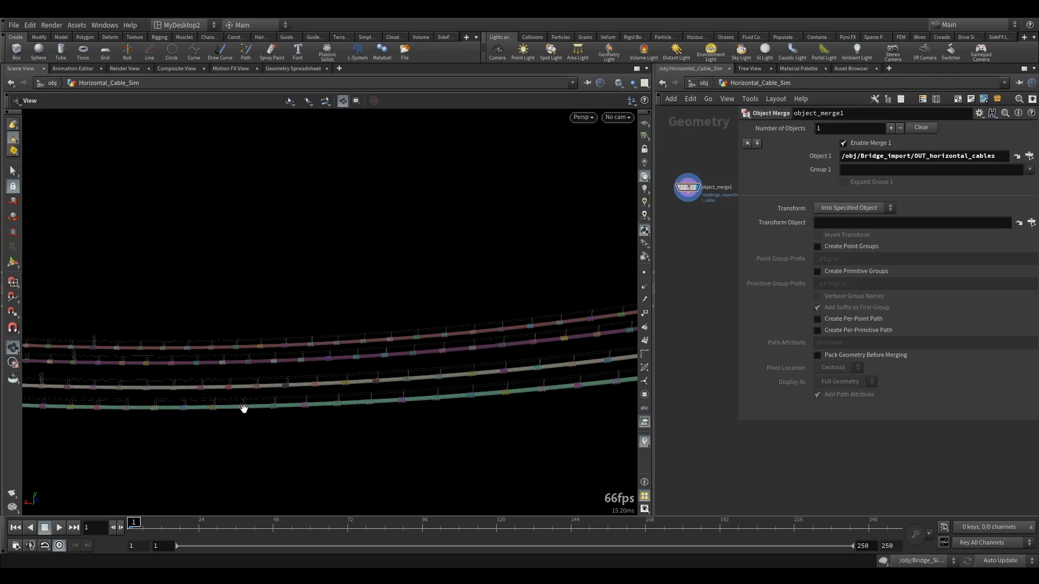
drag(246, 405, 267, 398)
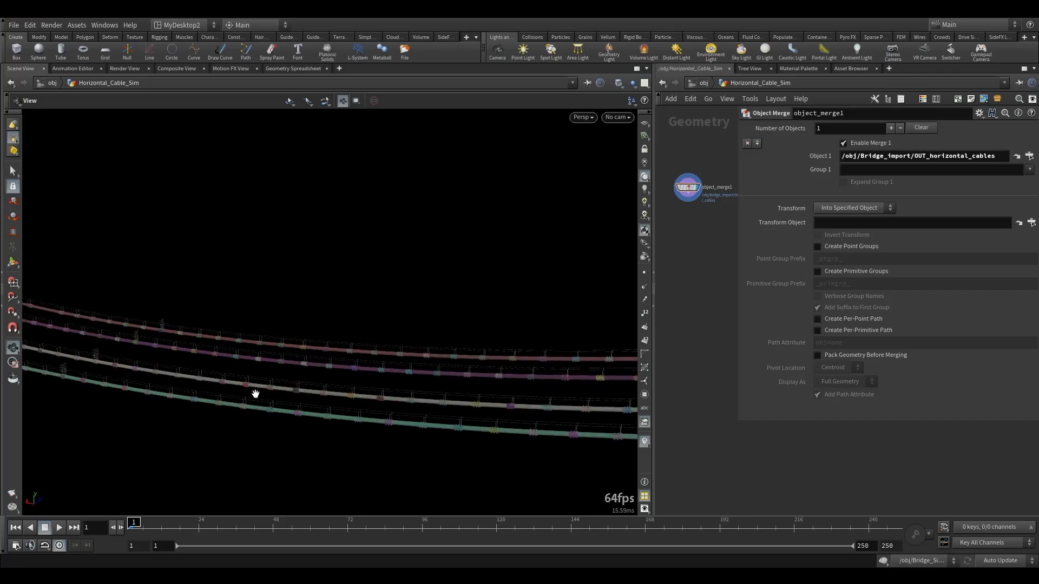
right_drag(167, 401, 386, 357)
middle_drag(199, 397, 258, 403)
right_drag(258, 404, 577, 326)
drag(391, 377, 351, 381)
middle_drag(350, 382, 288, 364)
right_drag(287, 364, 338, 374)
drag(339, 376, 305, 381)
right_drag(305, 382, 376, 373)
Add a Boolean node set to Union and connect object_merge1 to its first input.
drag(654, 292, 465, 311)
middle_drag(578, 257, 579, 339)
key(Tab)
text(boo)
click(670, 85)
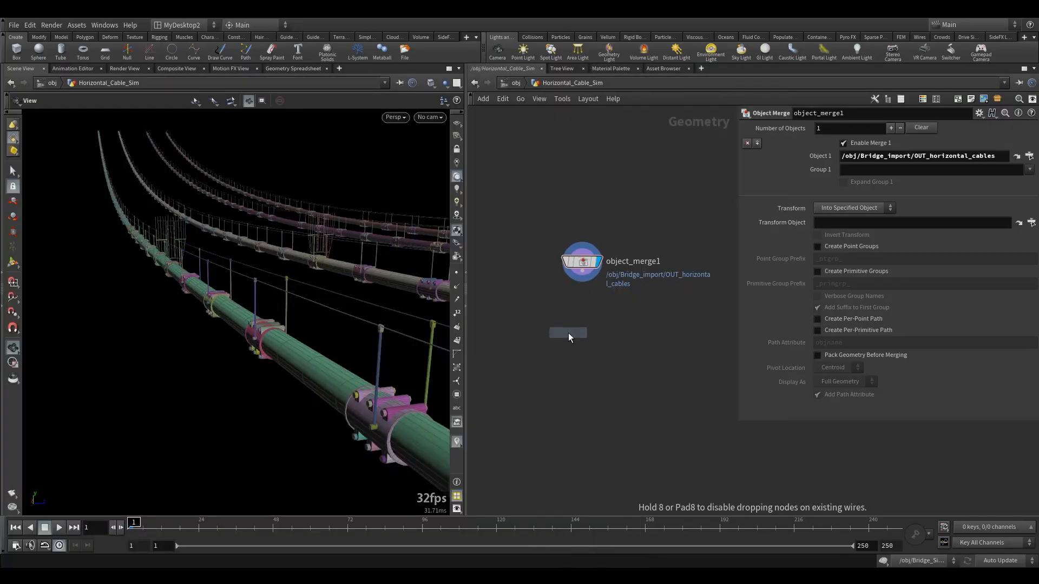
click(579, 334)
click(837, 224)
click(833, 237)
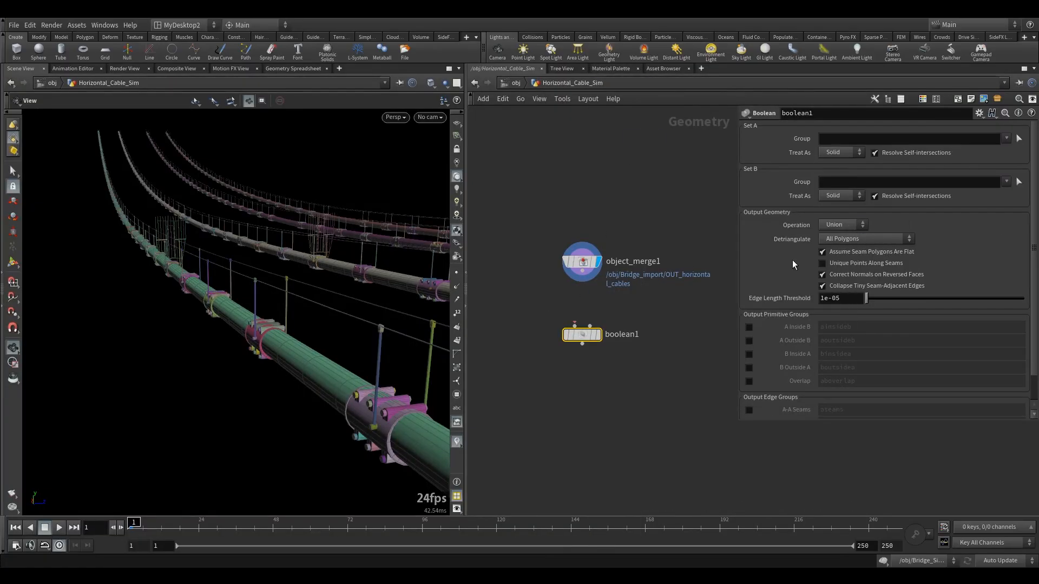
drag(582, 270, 575, 326)
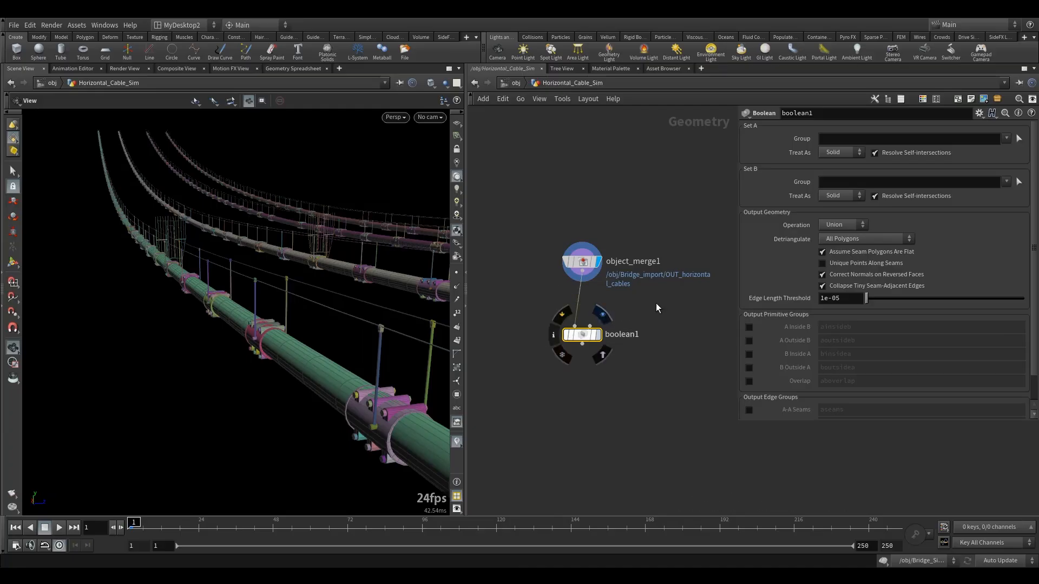
Display the Boolean result and inspect the inside of the cable where it meets a clamp.
middle_drag(383, 413, 309, 366)
scroll(347, 373, up, 12)
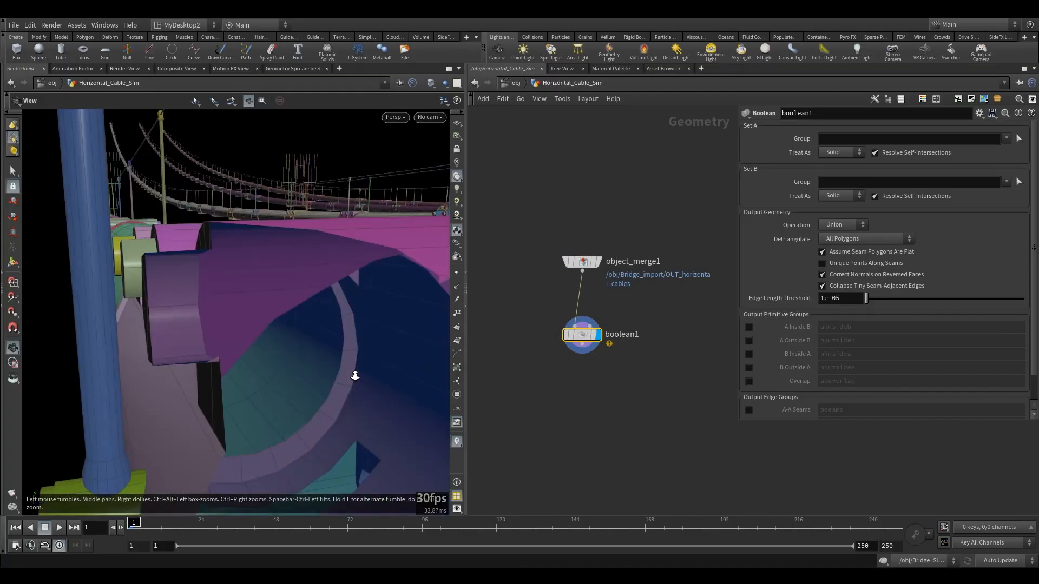
scroll(357, 376, down, 15)
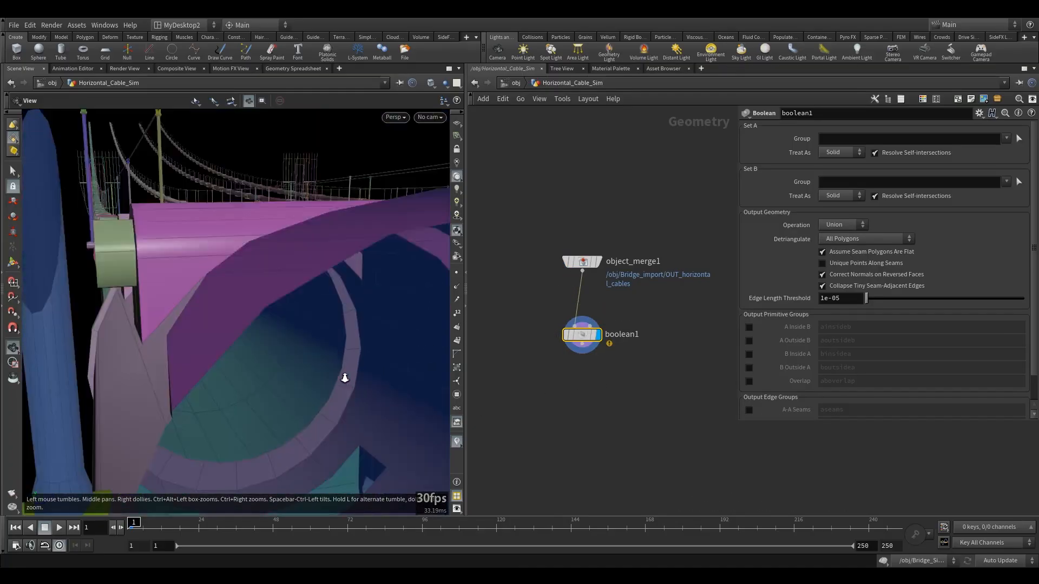
drag(285, 398, 389, 382)
scroll(557, 375, up, 3)
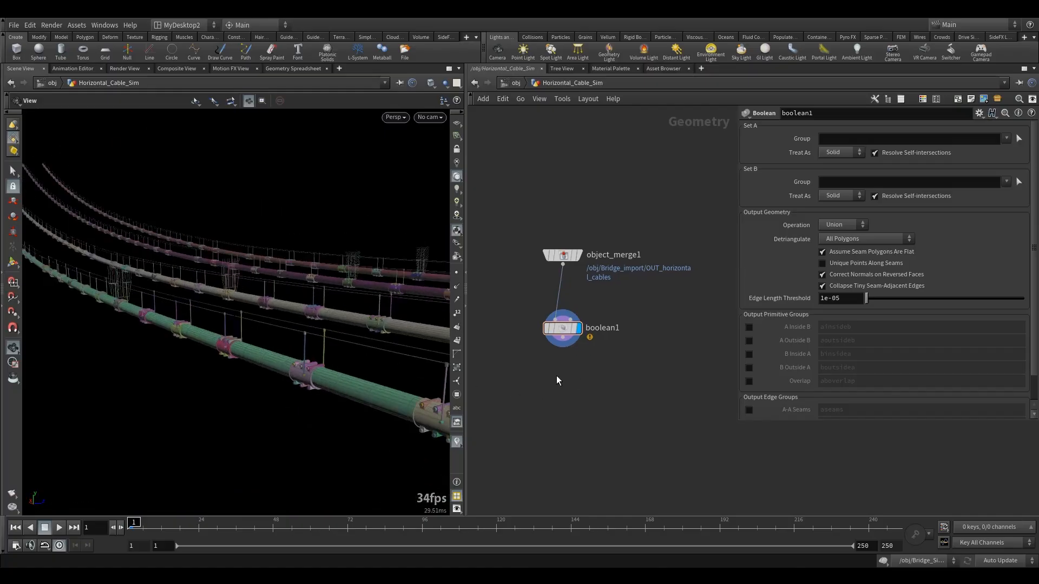
Add a Connectivity node below boolean1, connected to its output.
key(Tab)
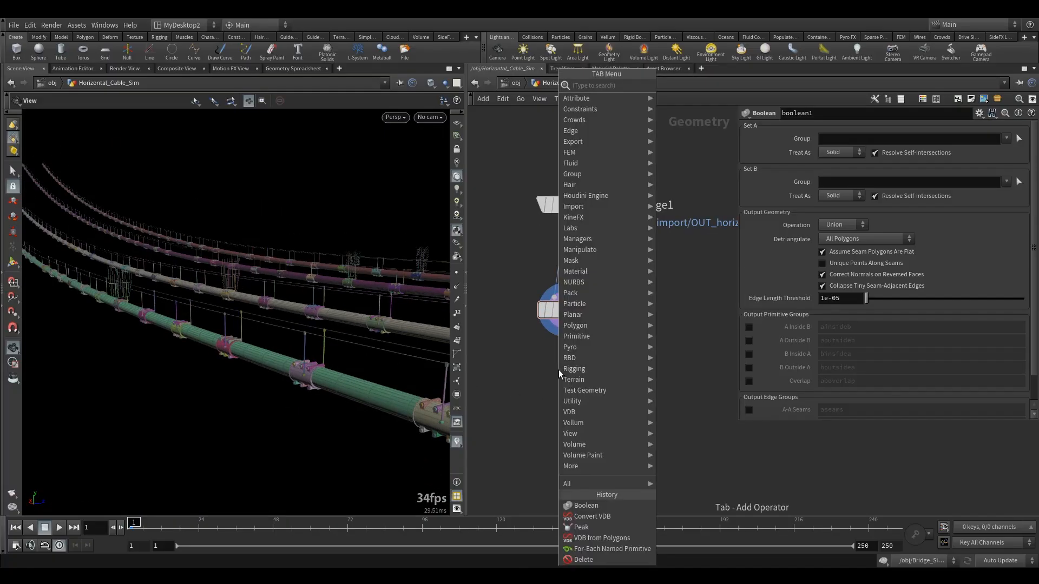
text(conn)
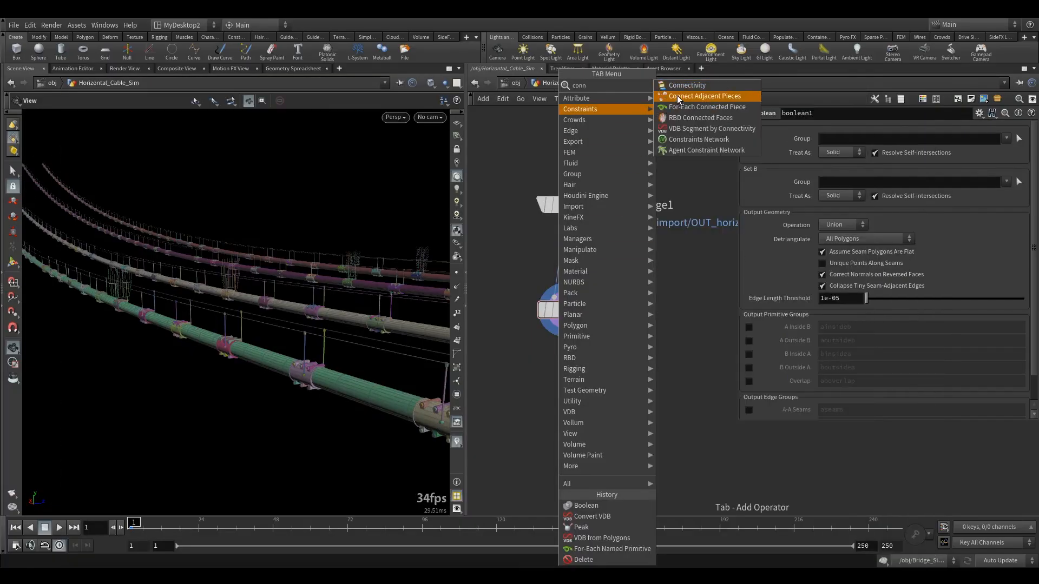
click(686, 85)
click(575, 387)
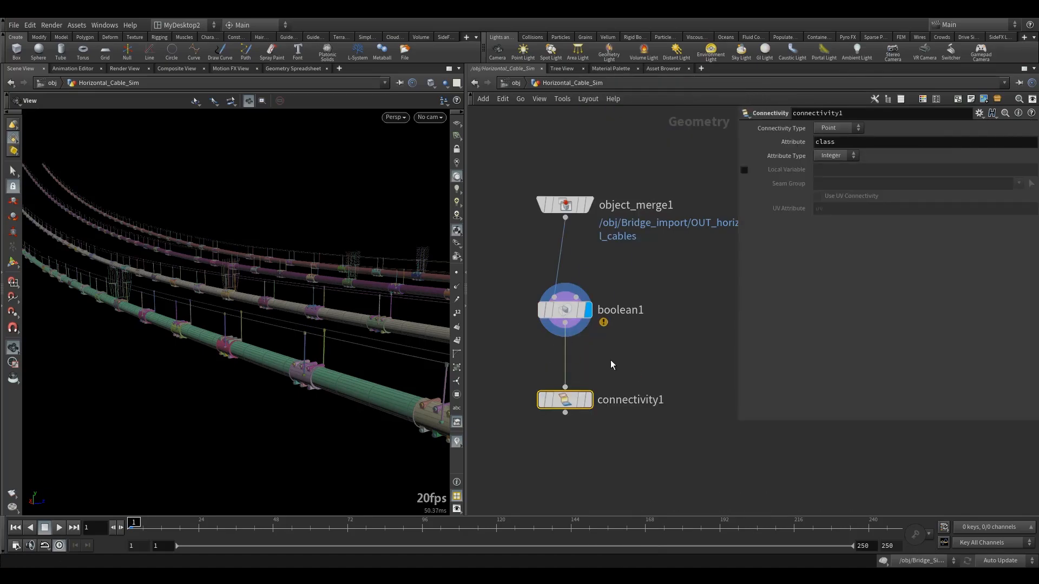
Check the class attribute of boolean1's primitives in the geometry spreadsheet, and return to the scene view.
click(555, 310)
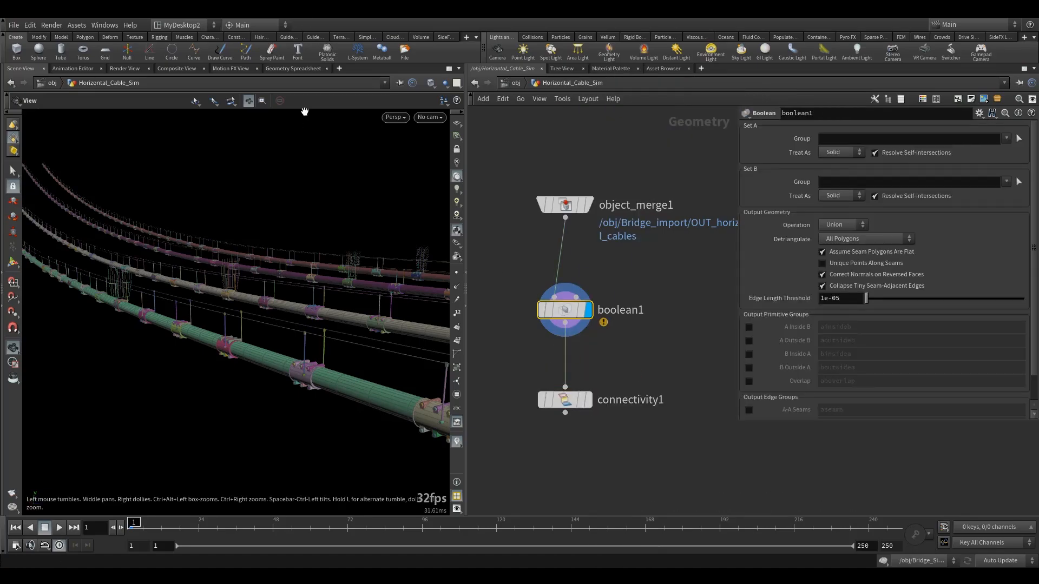
click(288, 68)
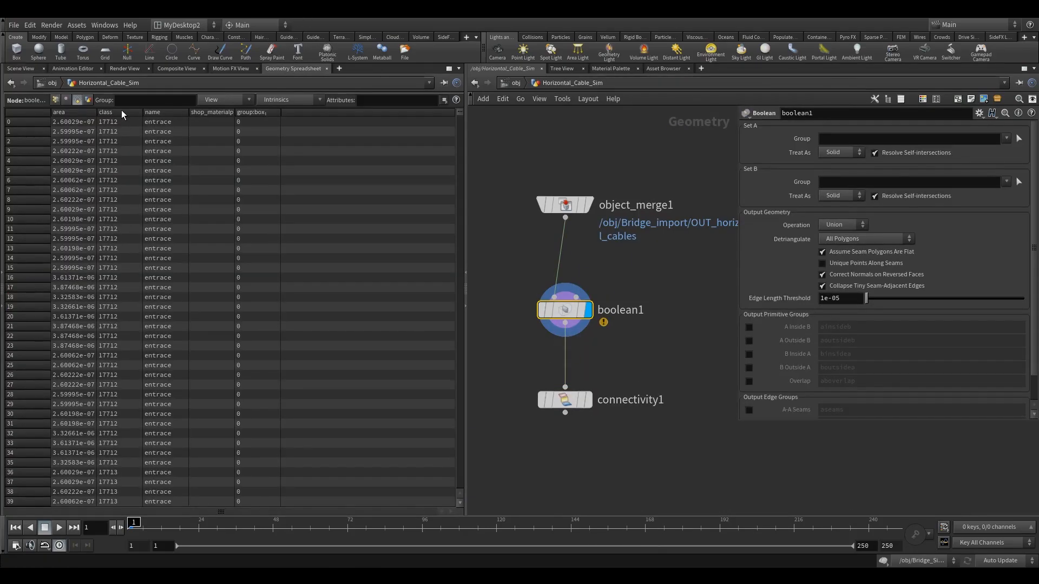
click(20, 69)
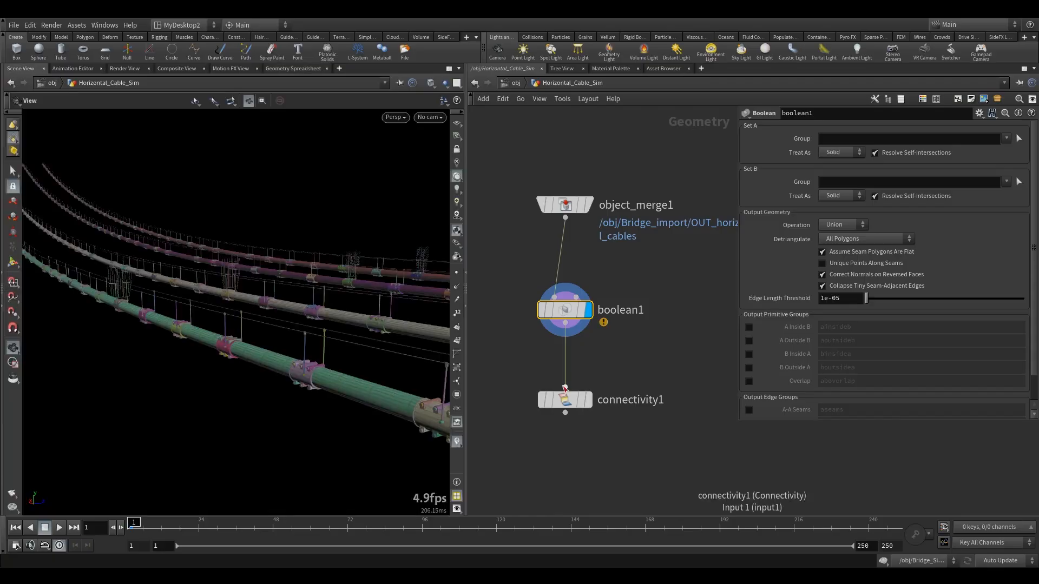
Display connectivity1 and set its Connectivity Type to Primitive.
click(564, 399)
click(838, 130)
click(834, 145)
Examine the class colours on each cable, its clamps and the thin vertical rods to see which parts are connected.
drag(248, 370, 198, 347)
right_drag(198, 347, 336, 354)
middle_drag(303, 402, 203, 341)
right_drag(203, 340, 195, 330)
drag(195, 330, 182, 324)
drag(127, 345, 159, 385)
drag(338, 385, 261, 412)
right_drag(262, 411, 318, 355)
middle_drag(291, 388, 284, 296)
mouse_move(246, 375)
mouse_down()
mouse_move(239, 364)
mouse_move(257, 387)
mouse_up()
middle_drag(593, 437, 584, 417)
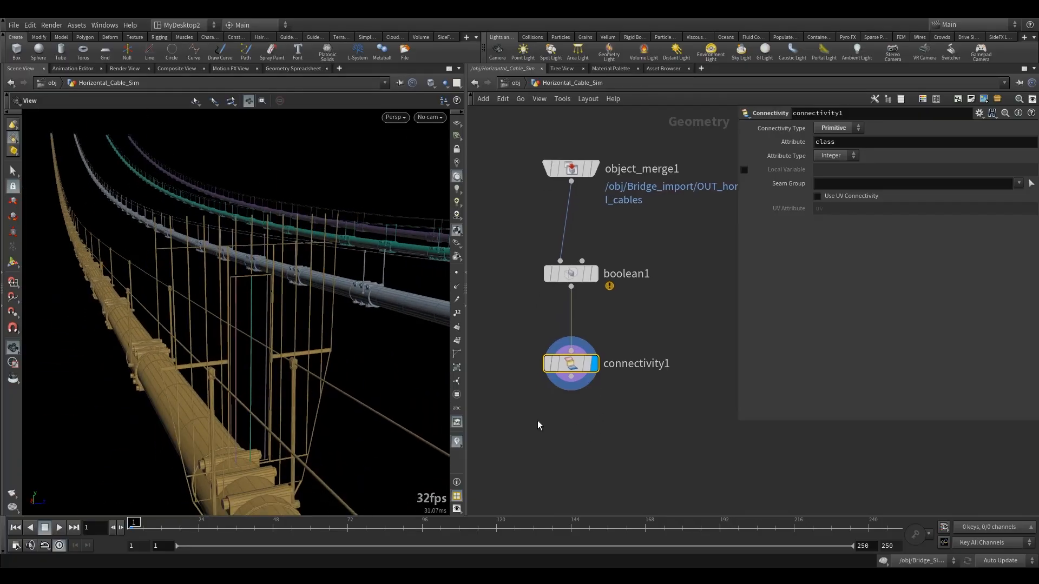
key(Tab)
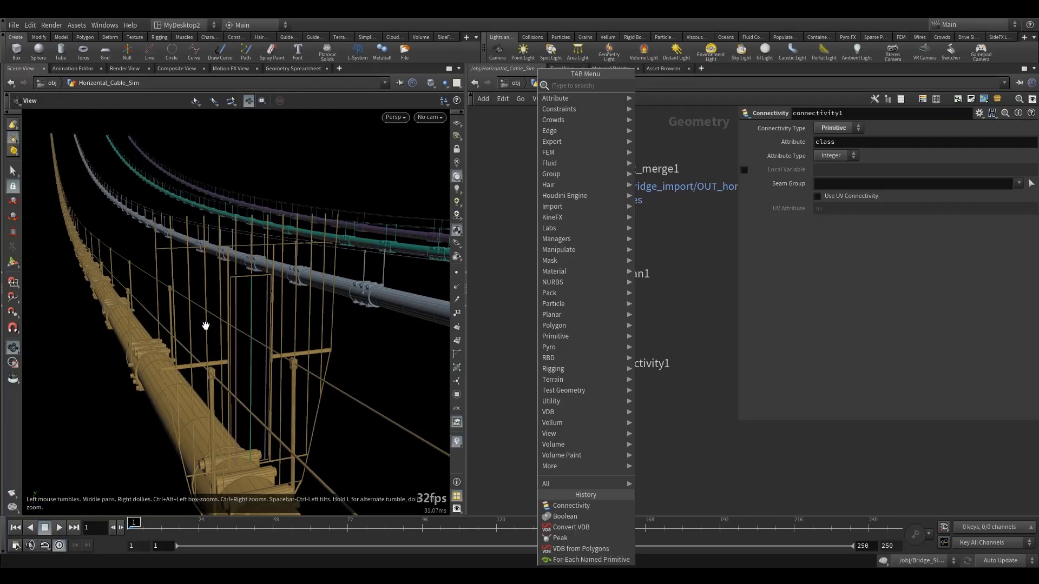
key(Escape)
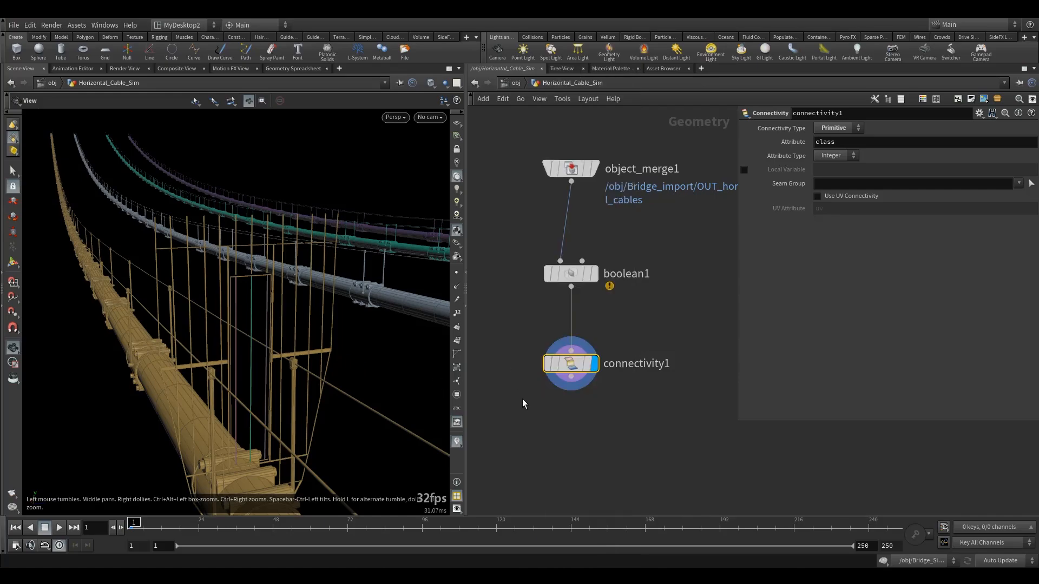
middle_drag(521, 398, 511, 364)
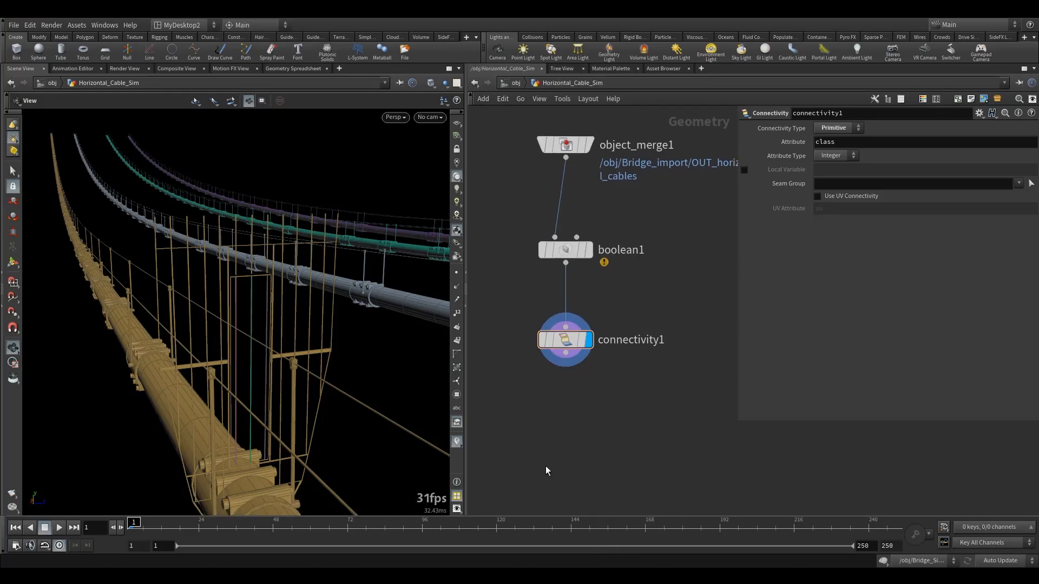
middle_drag(531, 419, 567, 398)
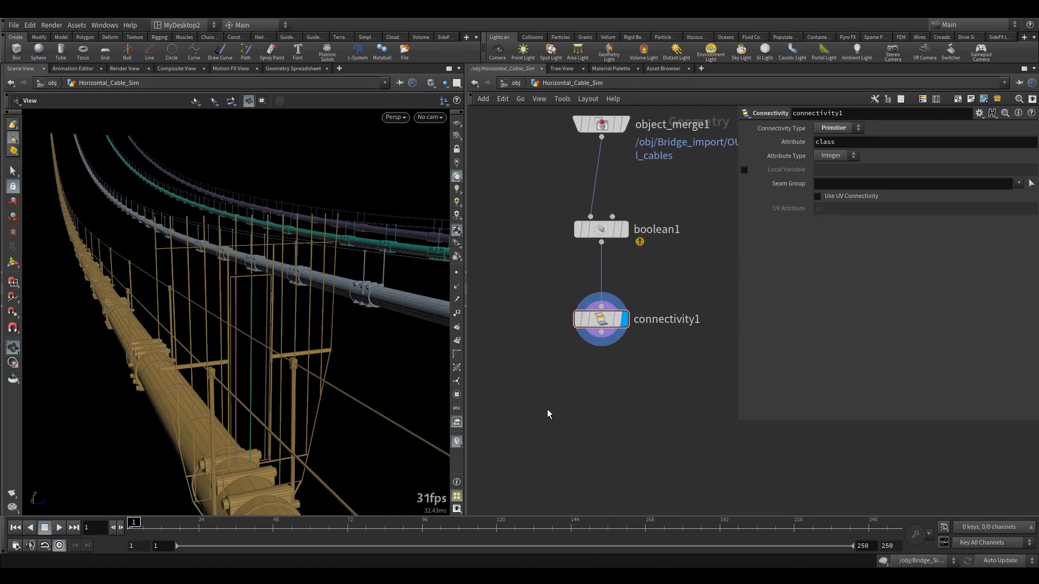
Add and display a Measure node after connectivity1, with area accumulated per piece.
key(Tab)
text(mea)
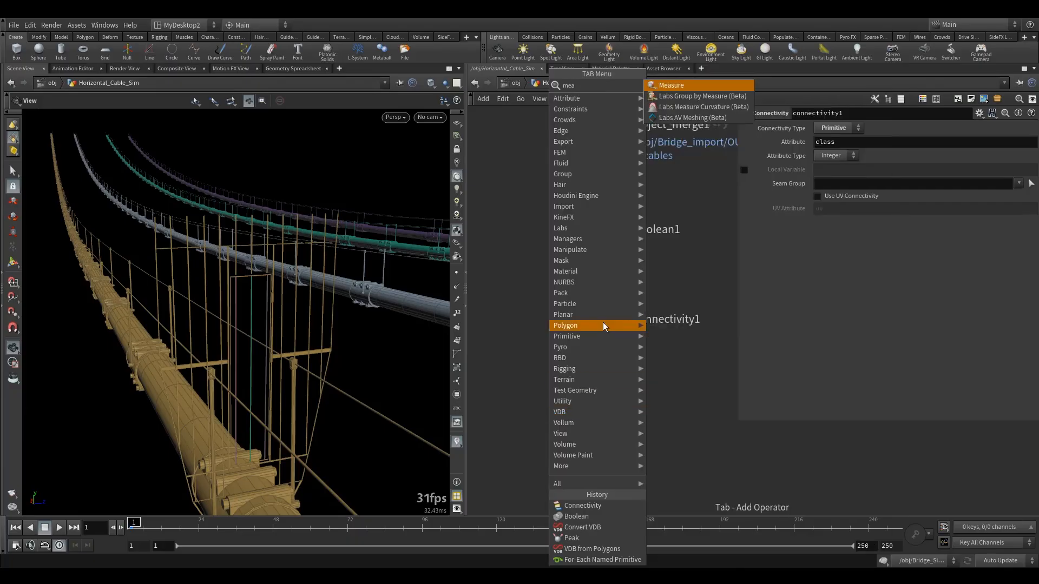
key(Return)
click(600, 396)
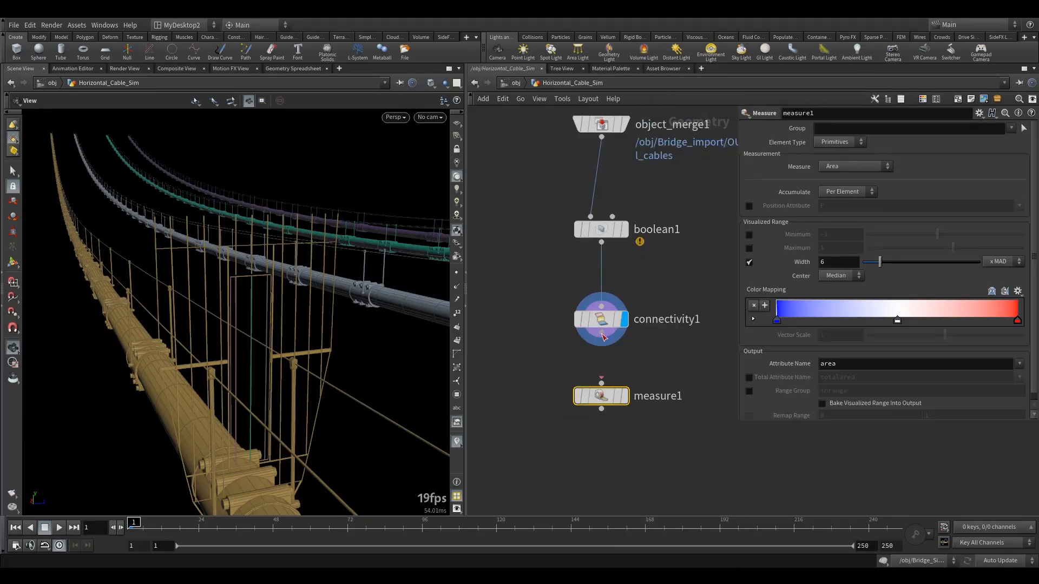
drag(601, 333, 601, 384)
click(631, 369)
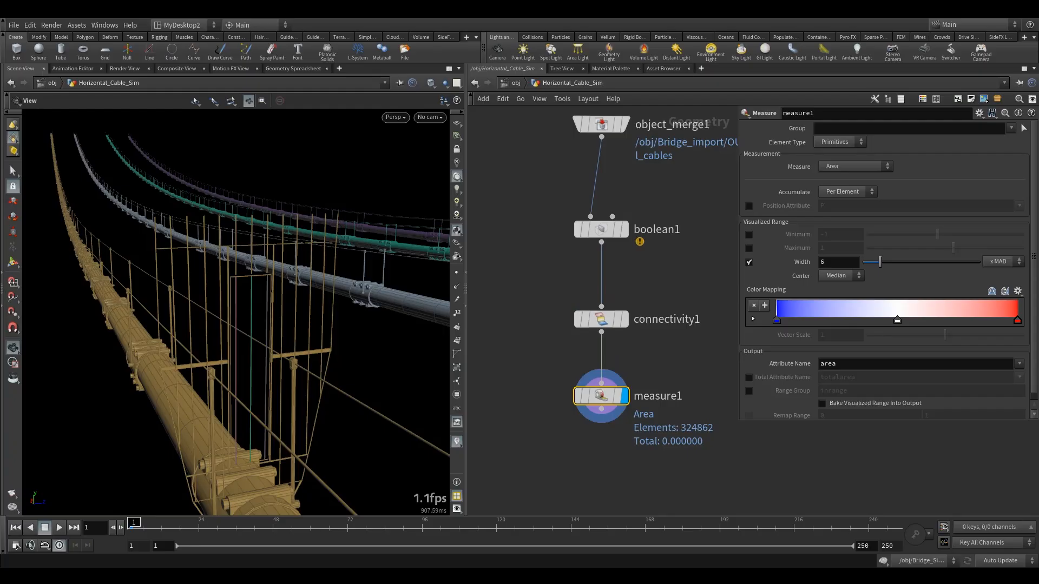
click(837, 192)
click(852, 202)
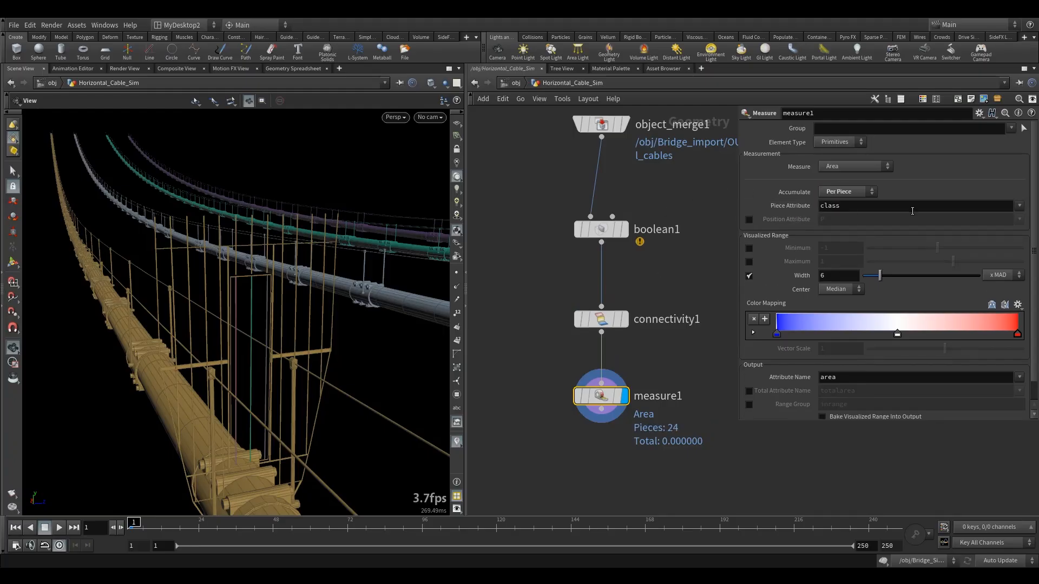
key(Tab)
text(dfe)
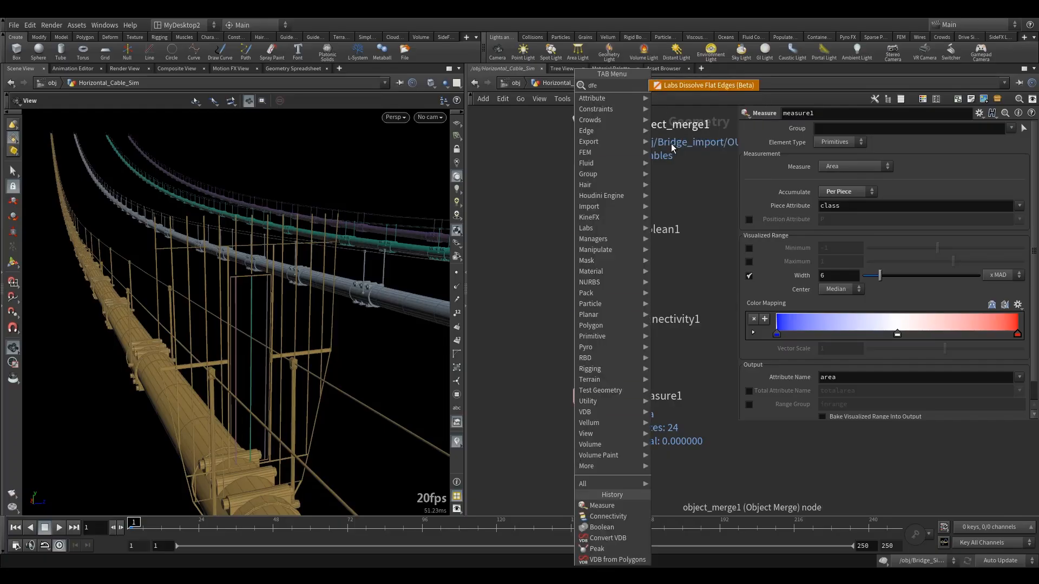
key(BackSpace)
key(BackSpace)
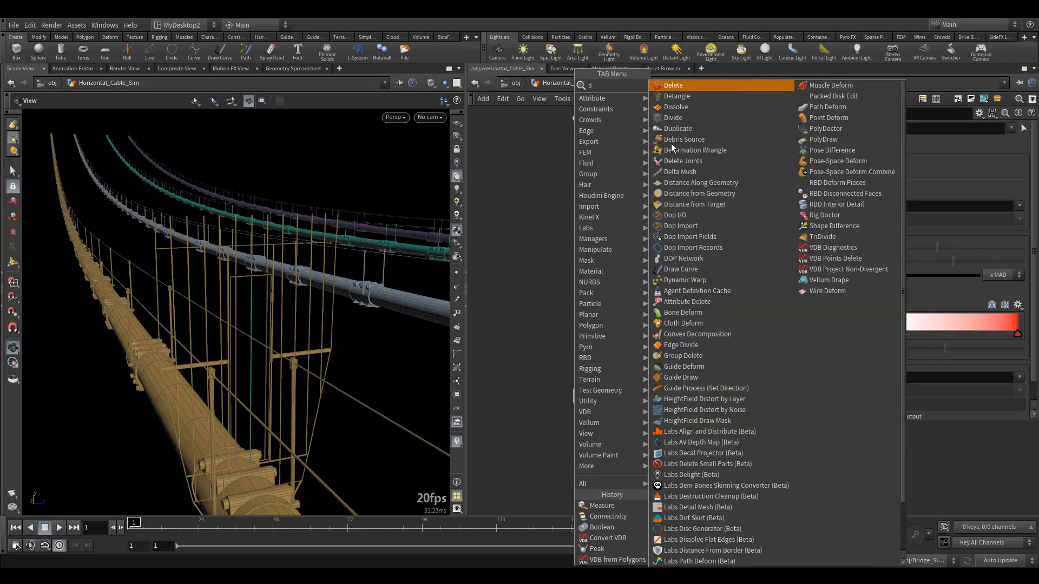
text(el)
click(697, 86)
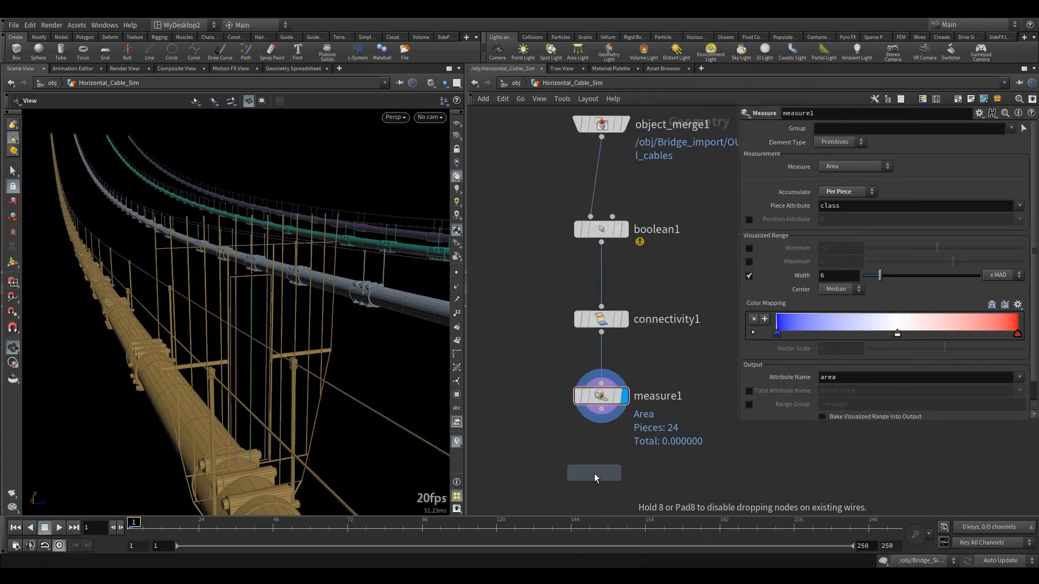
click(599, 479)
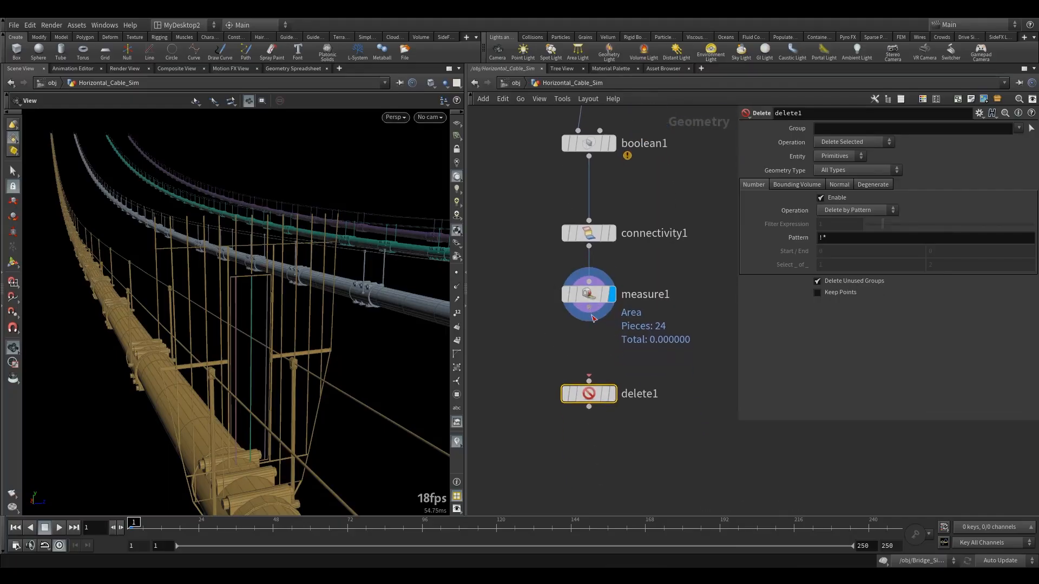
drag(593, 310, 588, 380)
click(612, 393)
click(831, 128)
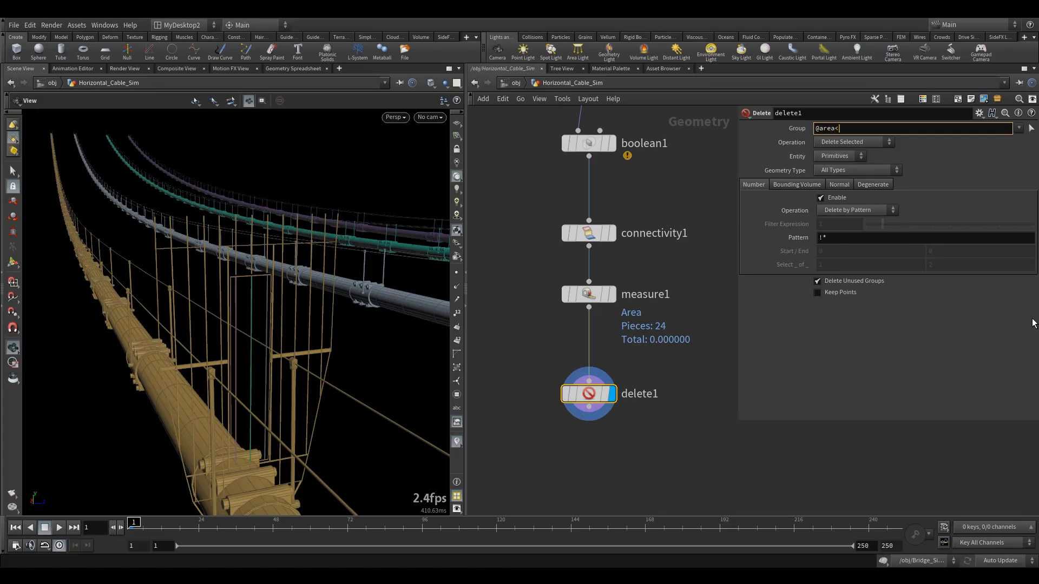
key(Return)
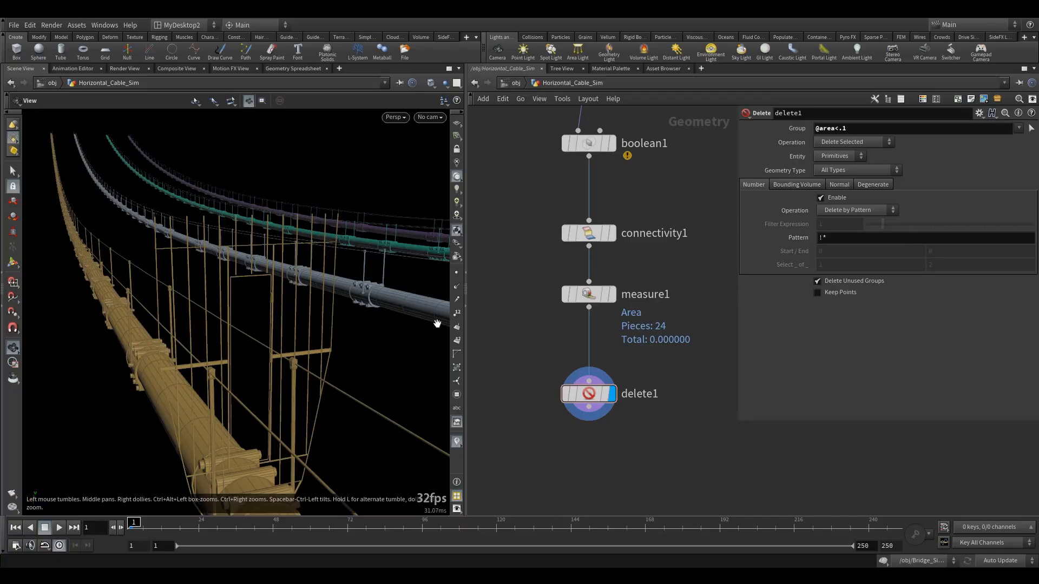
Examine the cables from several angles for small disconnected pieces in the Delete result.
mouse_move(327, 259)
mouse_down()
mouse_move(352, 254)
mouse_move(337, 264)
mouse_up()
middle_drag(338, 264, 125, 268)
right_drag(125, 269, 276, 313)
drag(276, 313, 250, 311)
right_drag(252, 292, 406, 273)
middle_drag(352, 303, 287, 317)
right_drag(287, 317, 214, 351)
drag(270, 325, 200, 329)
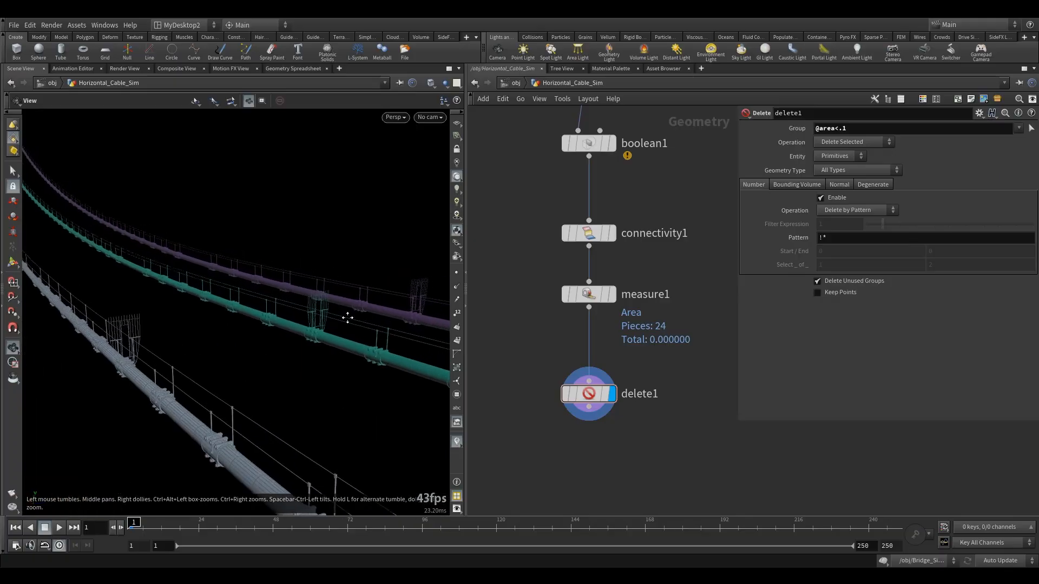
Add a For-Each Named Primitive loop and connect its Block Begin to the output of delete1.
middle_drag(361, 318, 313, 305)
mouse_move(314, 305)
right_down()
mouse_move(440, 298)
mouse_move(319, 304)
right_up()
middle_drag(545, 381, 564, 292)
drag(259, 297, 242, 355)
drag(472, 287, 353, 325)
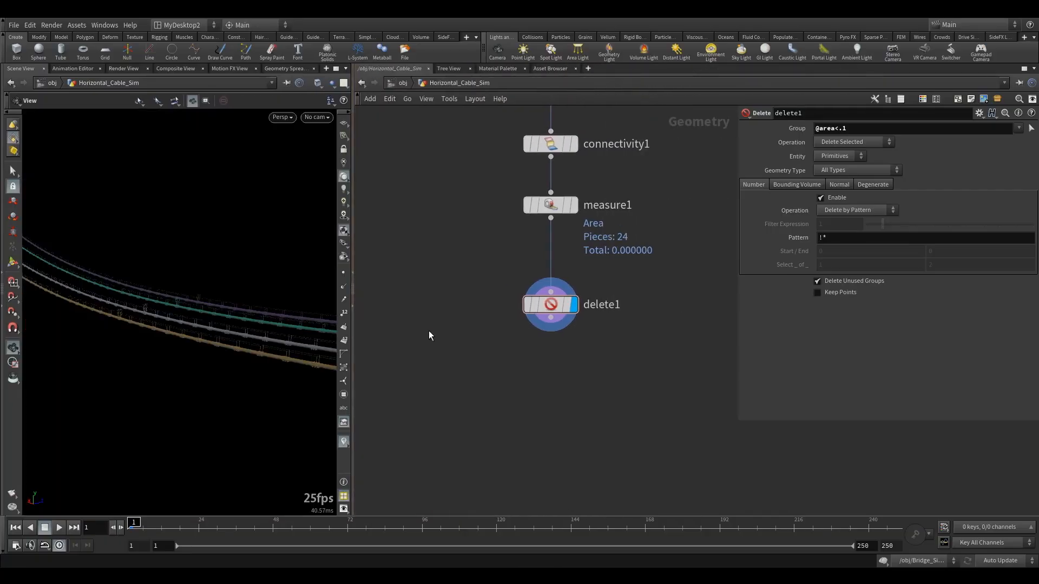
key(Tab)
text(for)
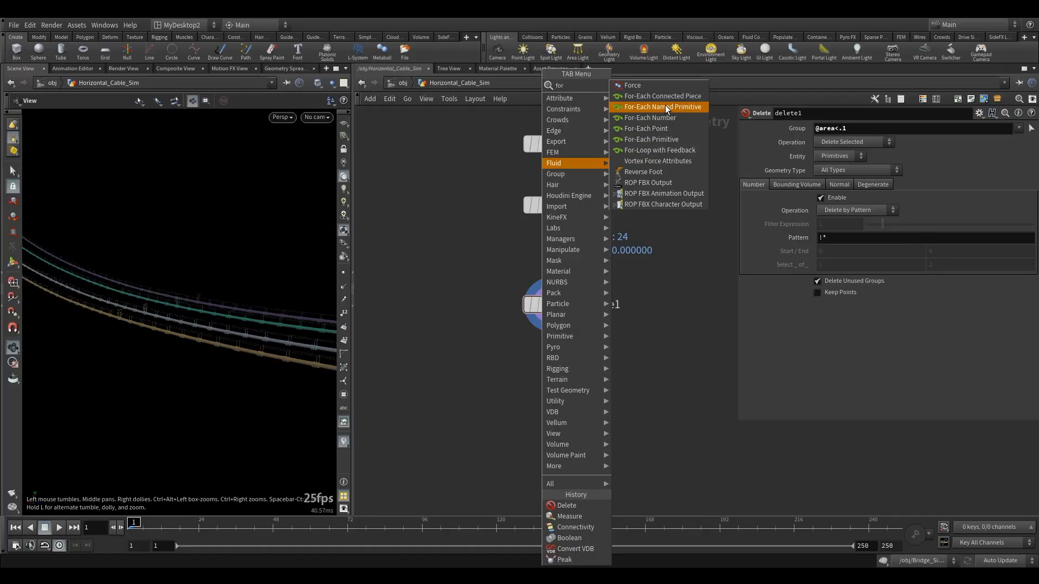
click(679, 109)
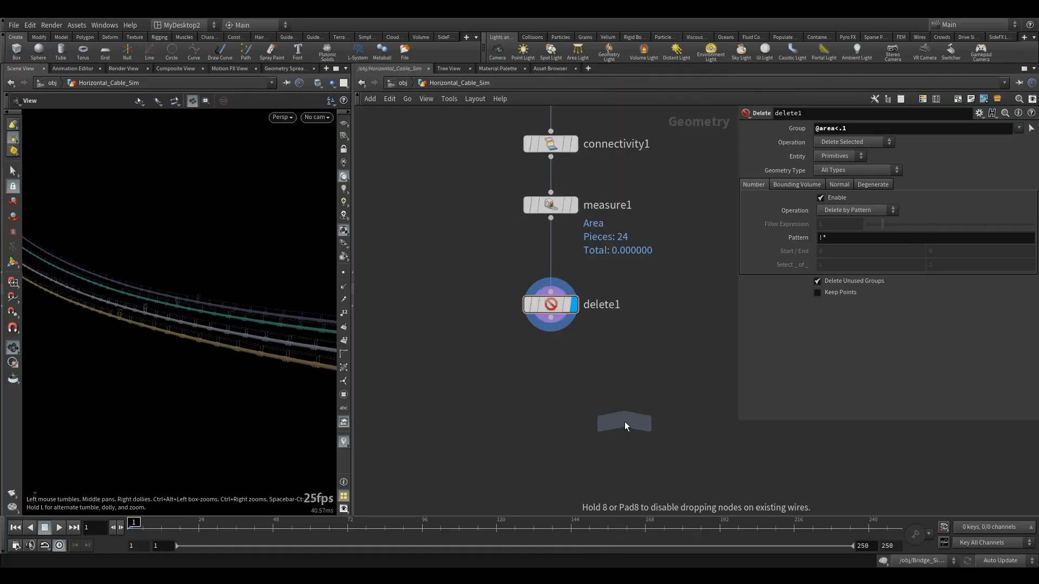
click(622, 419)
click(615, 403)
middle_drag(517, 415, 522, 275)
click(617, 380)
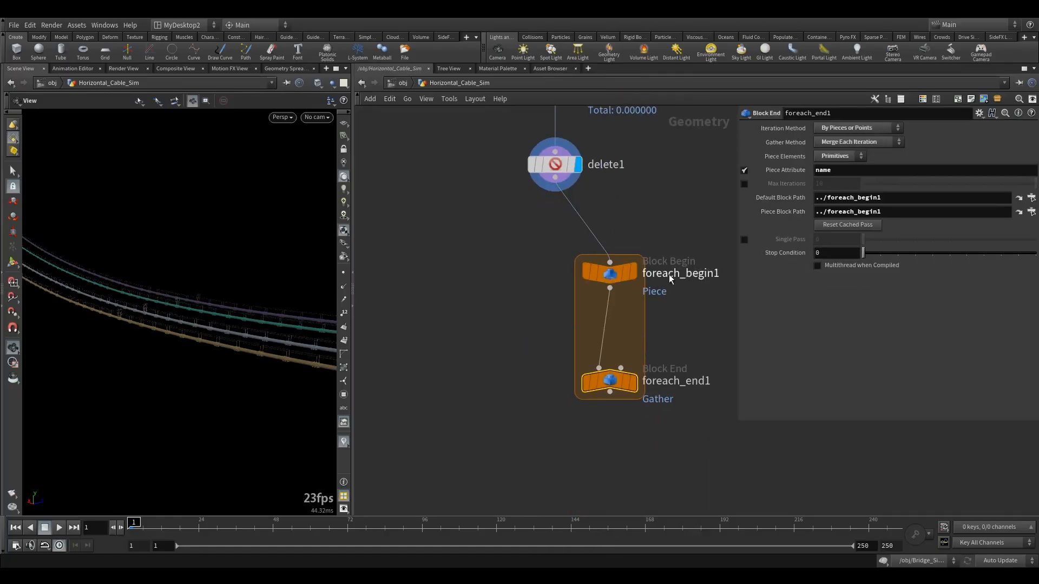
Set the For-Each loop's piece attribute to class and display its Block Begin node.
double_click(838, 173)
text(cl)
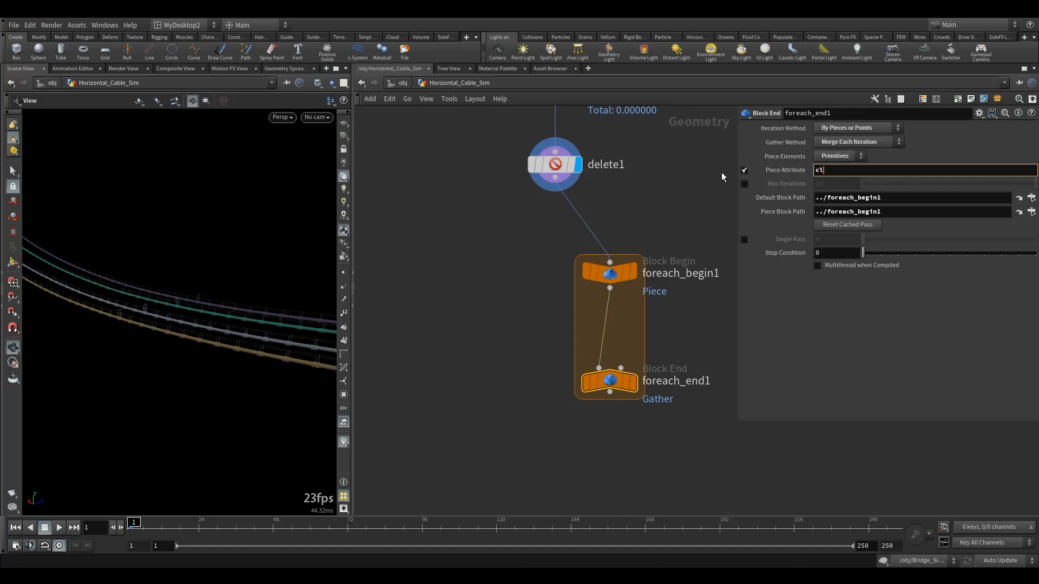
text(ass)
click(718, 297)
click(632, 272)
drag(668, 229, 599, 281)
mouse_move(190, 297)
mouse_down()
mouse_move(177, 296)
mouse_move(209, 297)
mouse_up()
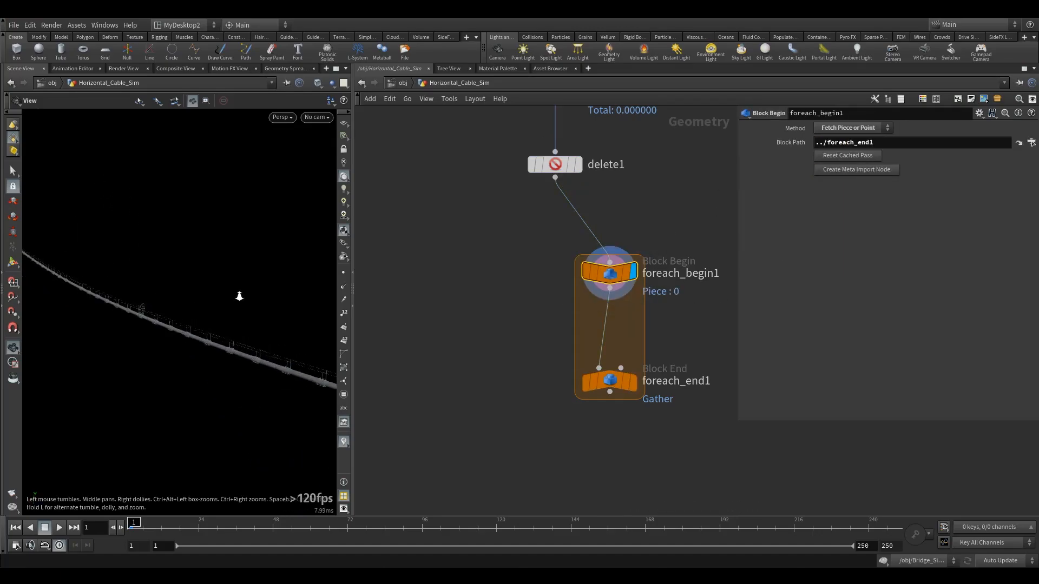
scroll(209, 297, up, 3)
Make room inside the For-Each loop and insert a displayed VDB from Polygons node between Block Begin and Block End.
drag(610, 382, 609, 498)
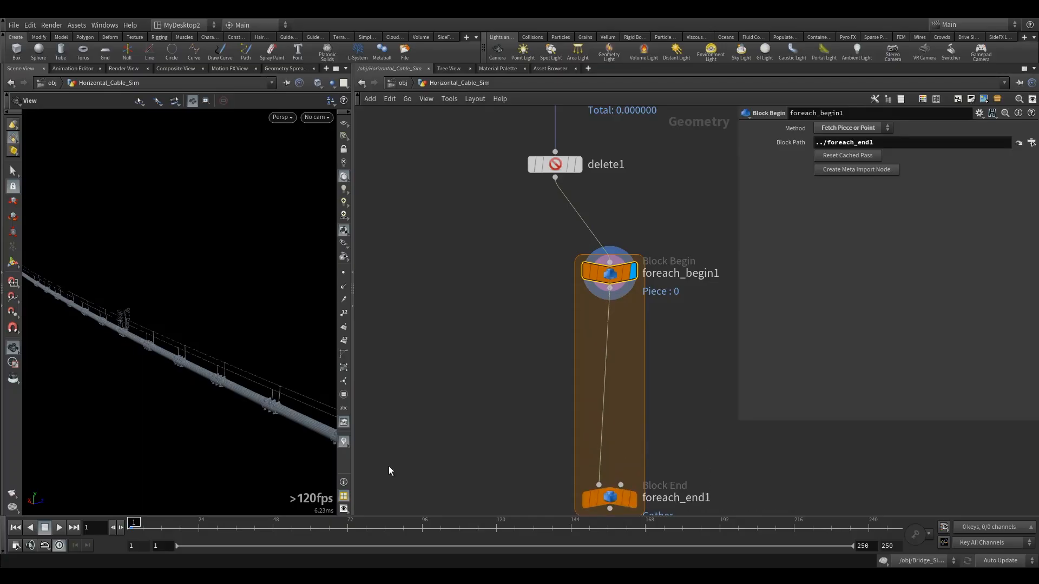
right_drag(122, 323, 271, 297)
drag(181, 322, 481, 282)
middle_drag(586, 340, 570, 312)
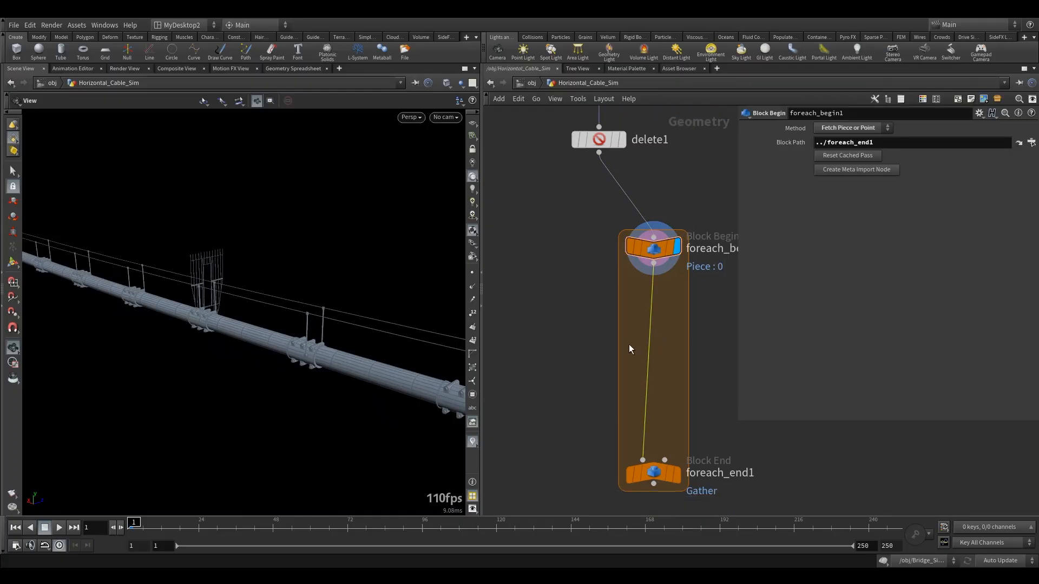
key(Tab)
text(vdbfr)
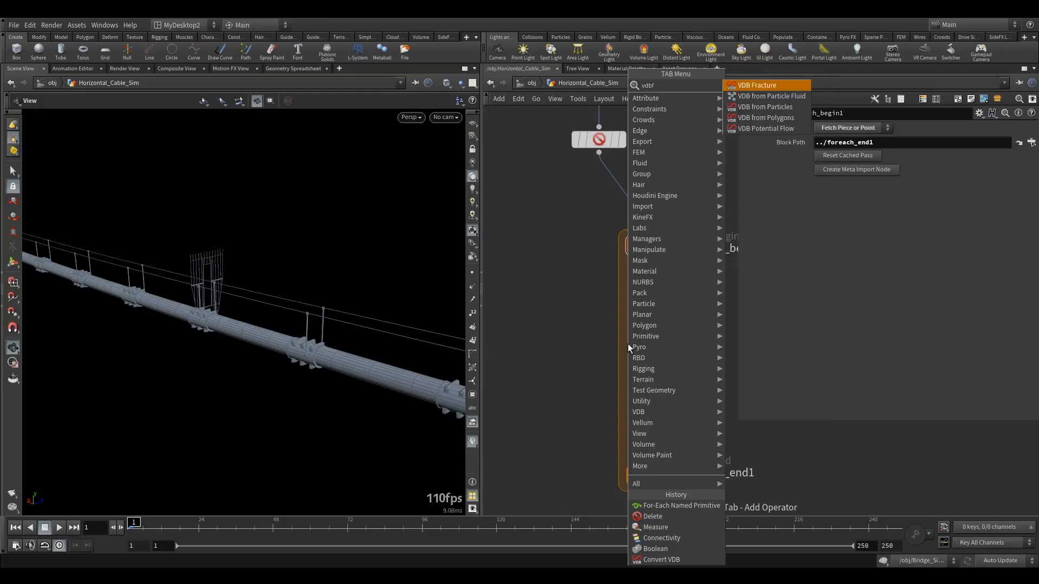
click(776, 117)
click(685, 306)
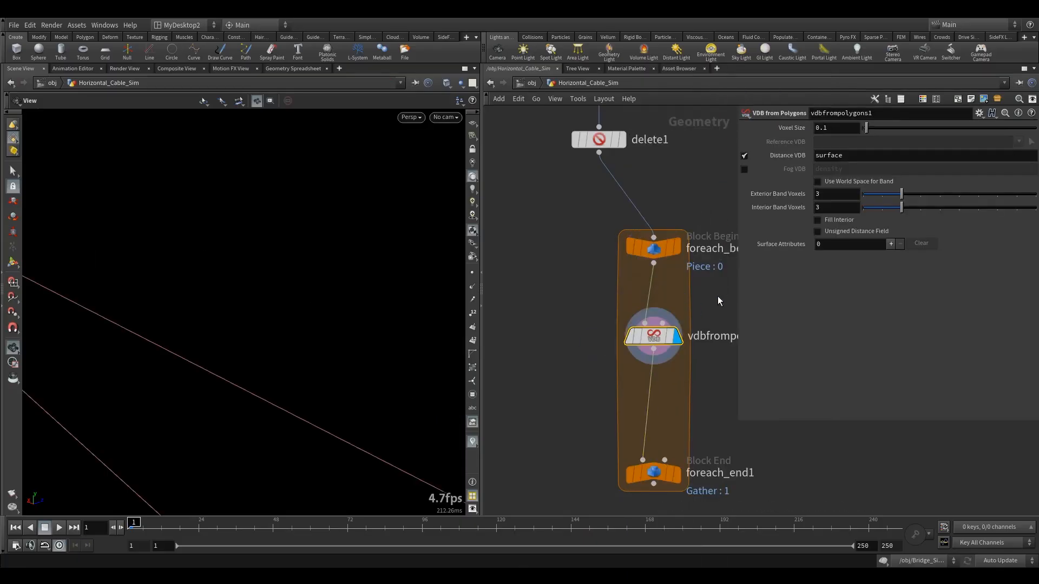
Set the voxel size of the VDB from Polygons node to 0.01.
drag(644, 341, 643, 324)
click(824, 128)
text(0.01)
key(Return)
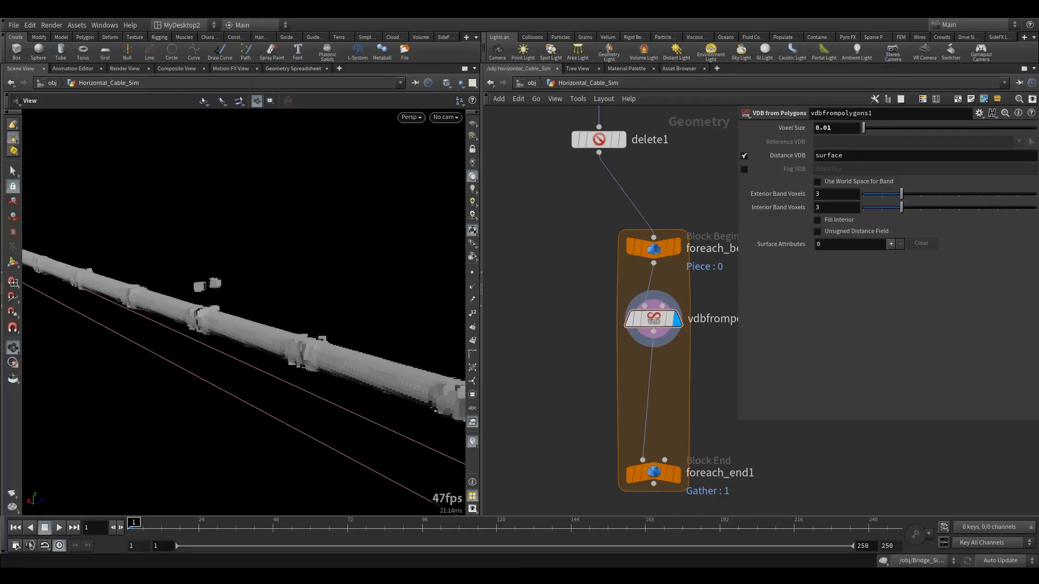
Insert a Peak node between foreach_begin1 and vdbfrompolygons1 and display it.
drag(658, 319, 657, 351)
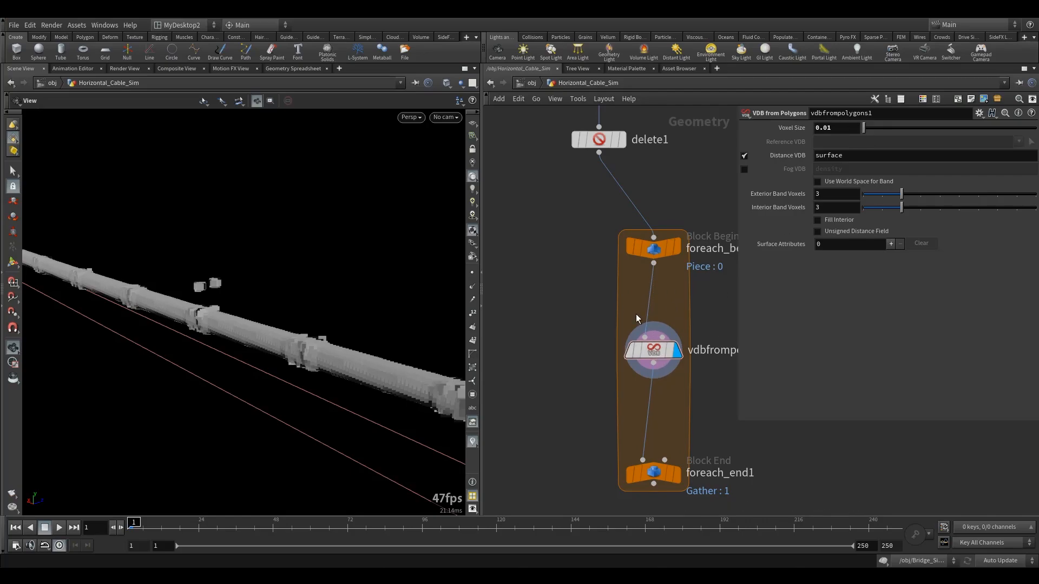
key(Tab)
text(pea)
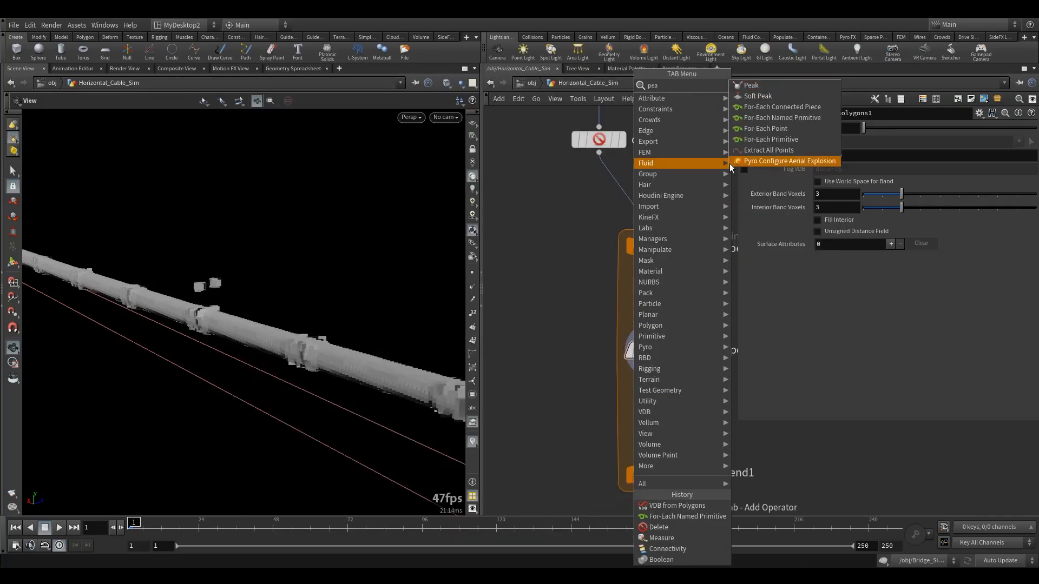
key(Return)
click(661, 306)
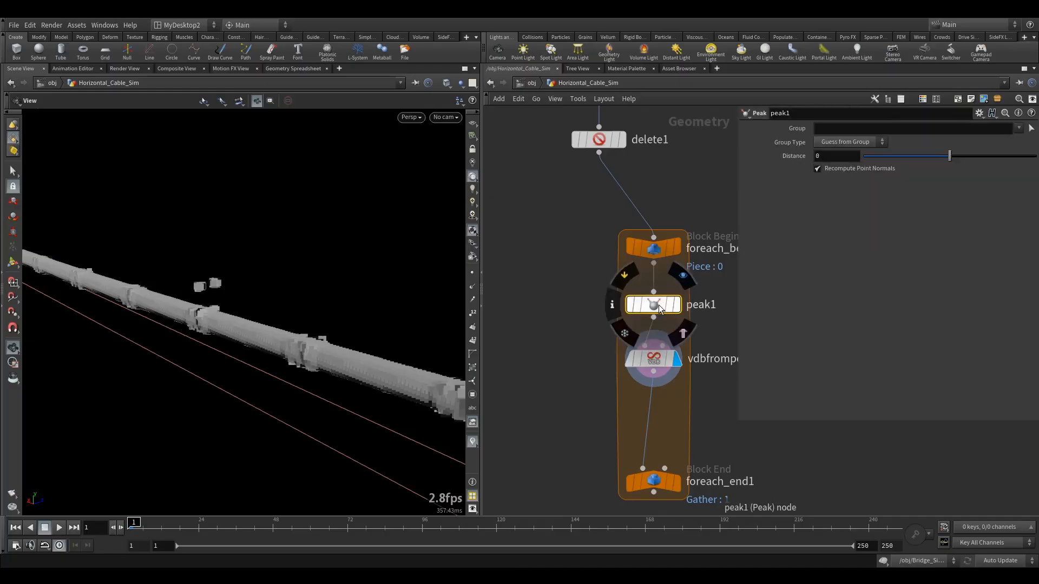
click(683, 276)
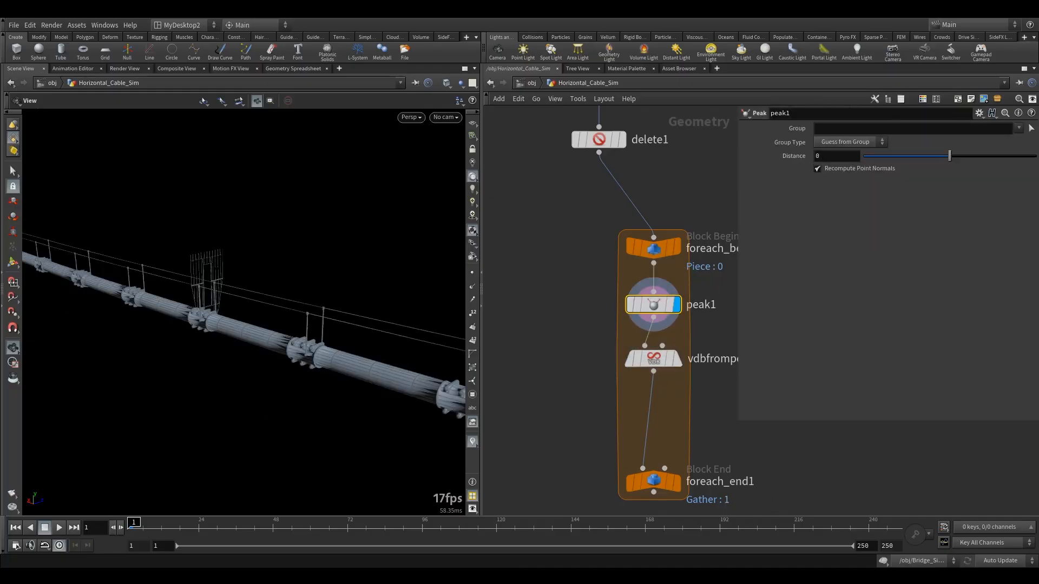
Set the Peak distance to 0.01 and display the VDB from Polygons result.
click(823, 157)
key(Return)
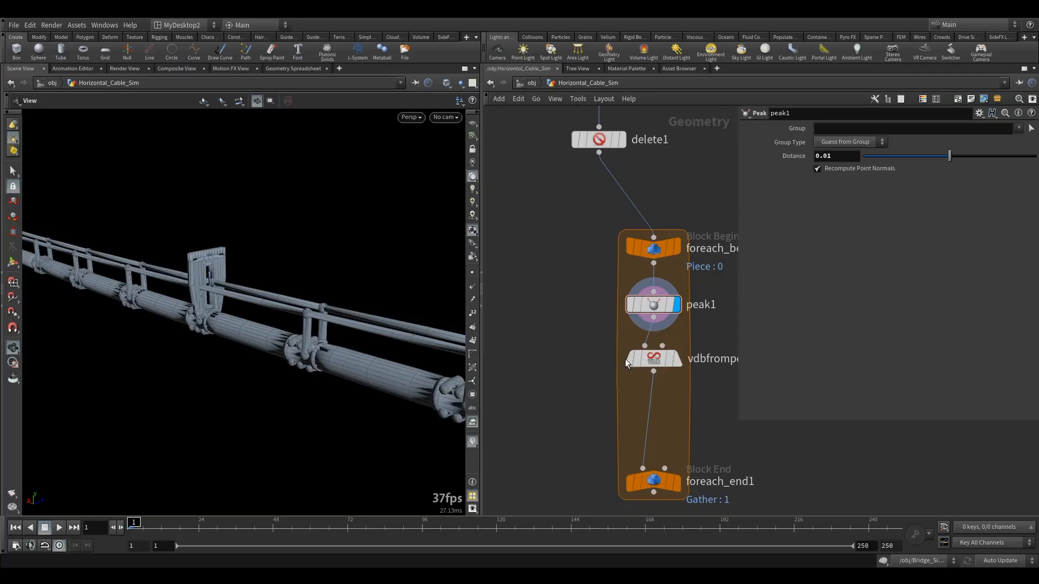
click(684, 328)
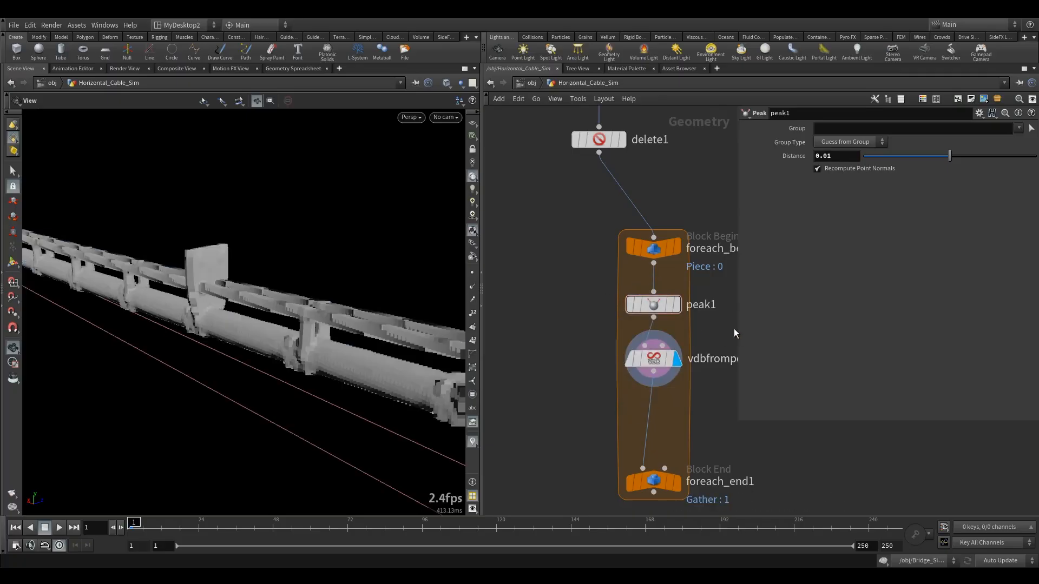
click(656, 359)
drag(657, 362, 657, 352)
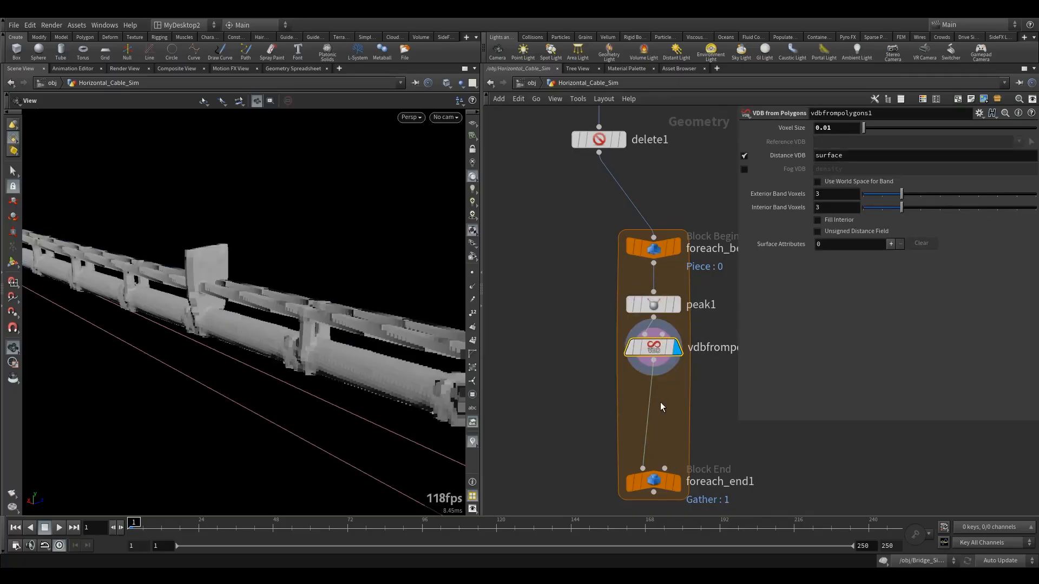
Insert a Convert VDB node after vdbfrompolygons1, set it to convert to Polygons, and display it.
key(Tab)
text(c)
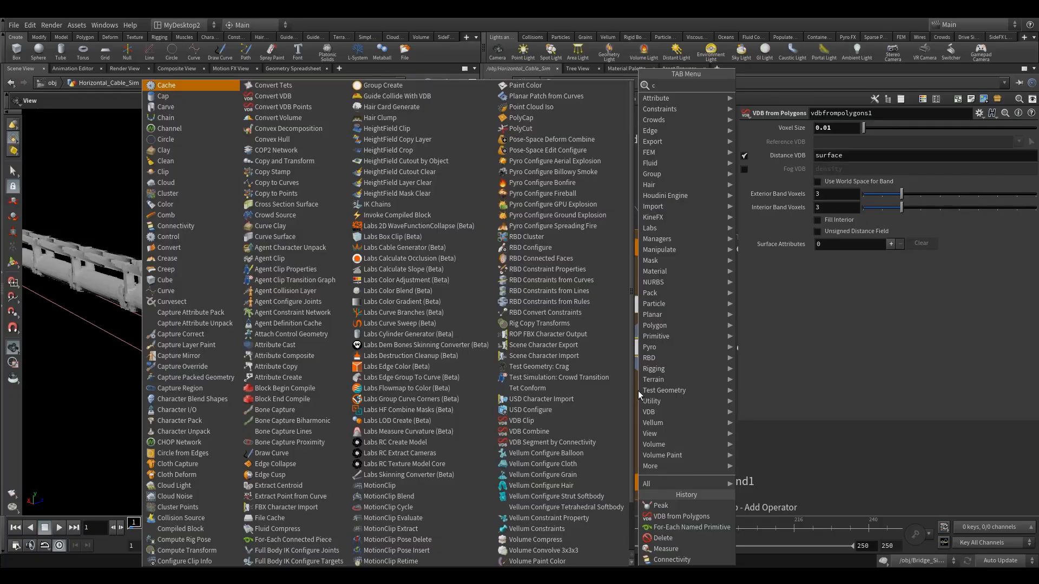
text(onvert)
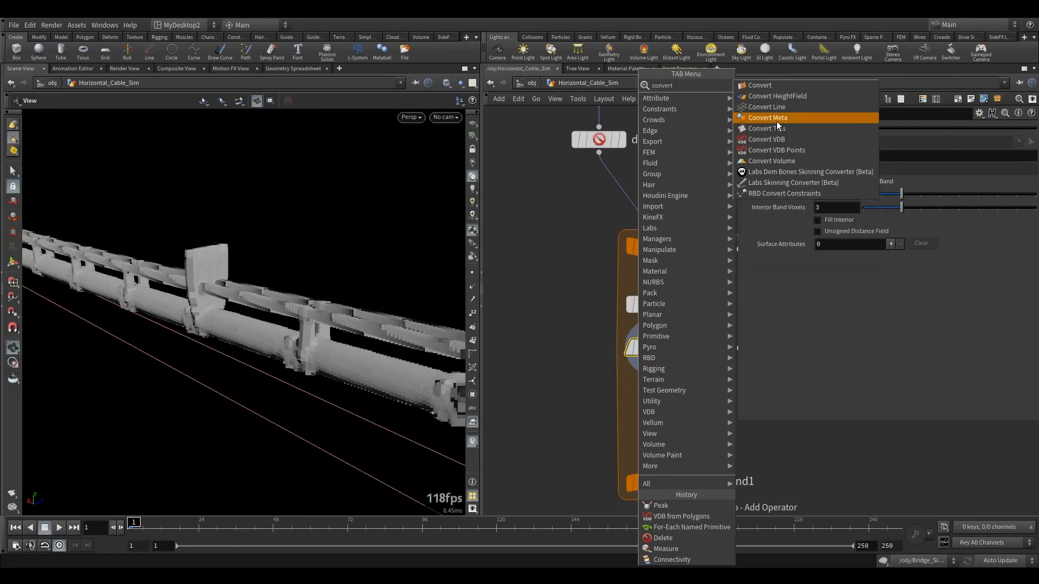
click(768, 139)
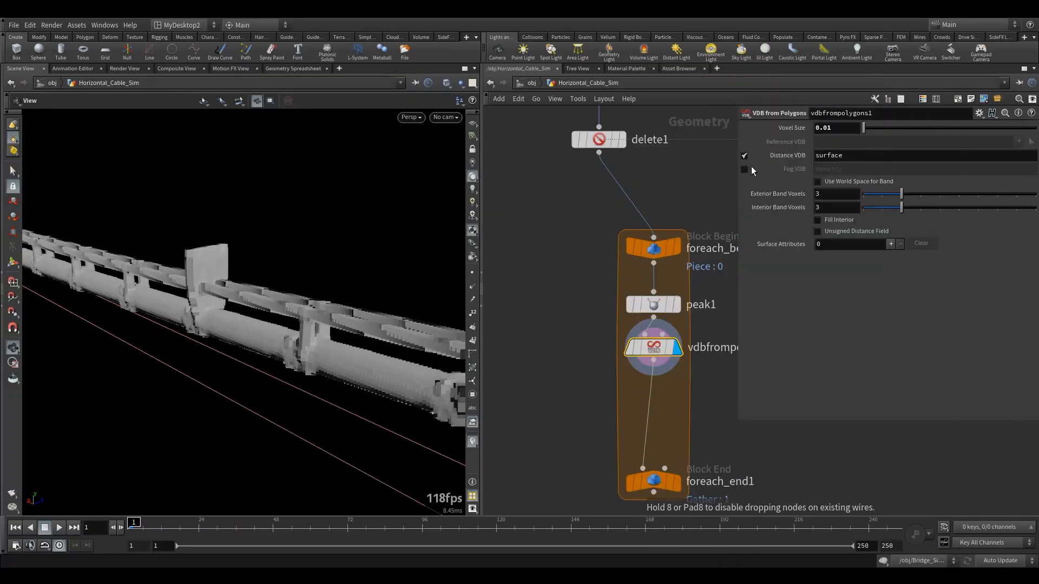
click(653, 387)
click(836, 143)
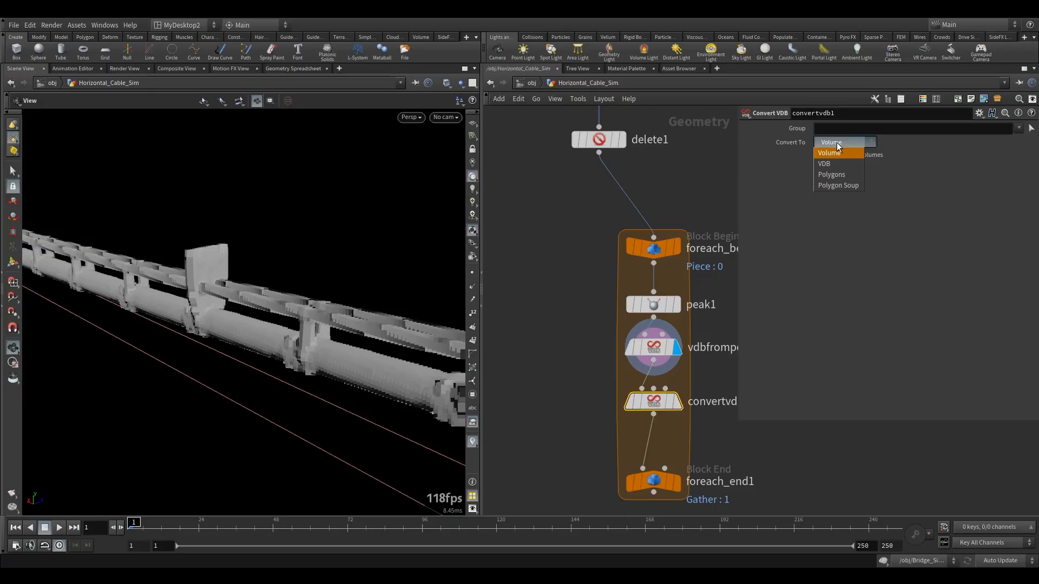
click(833, 174)
click(675, 402)
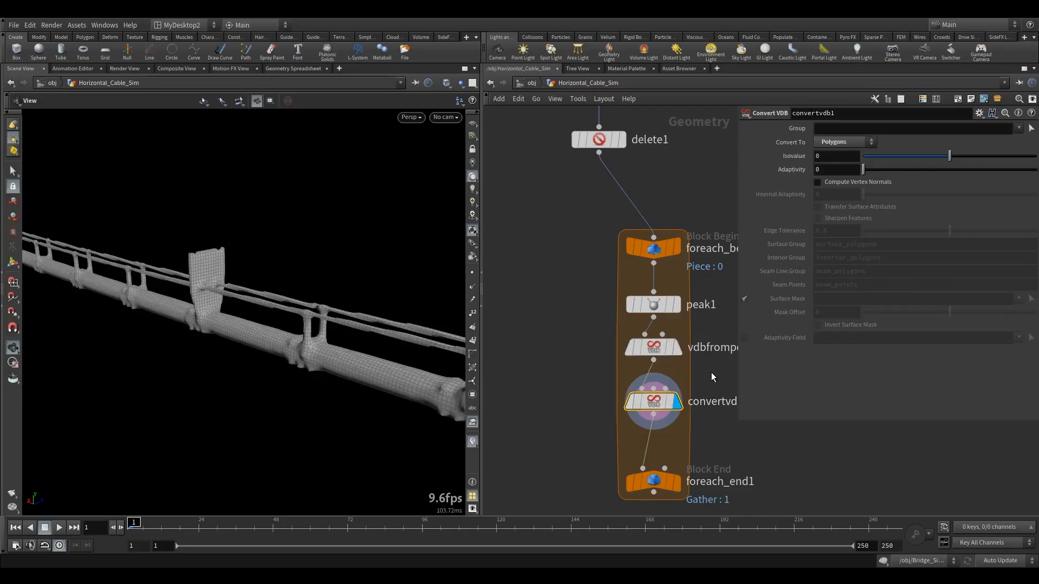
Examine the converted polygon mesh of the cable, its rods and clamps from several distances and angles.
mouse_move(347, 348)
mouse_down()
mouse_move(389, 324)
mouse_move(373, 331)
mouse_move(389, 343)
mouse_move(323, 325)
mouse_move(355, 348)
mouse_up()
right_drag(355, 348, 337, 320)
mouse_move(336, 320)
mouse_down()
mouse_move(333, 338)
mouse_move(318, 327)
mouse_move(388, 312)
mouse_move(396, 295)
mouse_move(347, 320)
mouse_up()
right_drag(346, 319, 338, 351)
drag(337, 351, 314, 351)
middle_drag(678, 439, 625, 329)
drag(590, 388, 588, 429)
right_drag(339, 352, 313, 360)
mouse_move(313, 361)
mouse_down()
mouse_move(283, 359)
mouse_move(292, 357)
mouse_up()
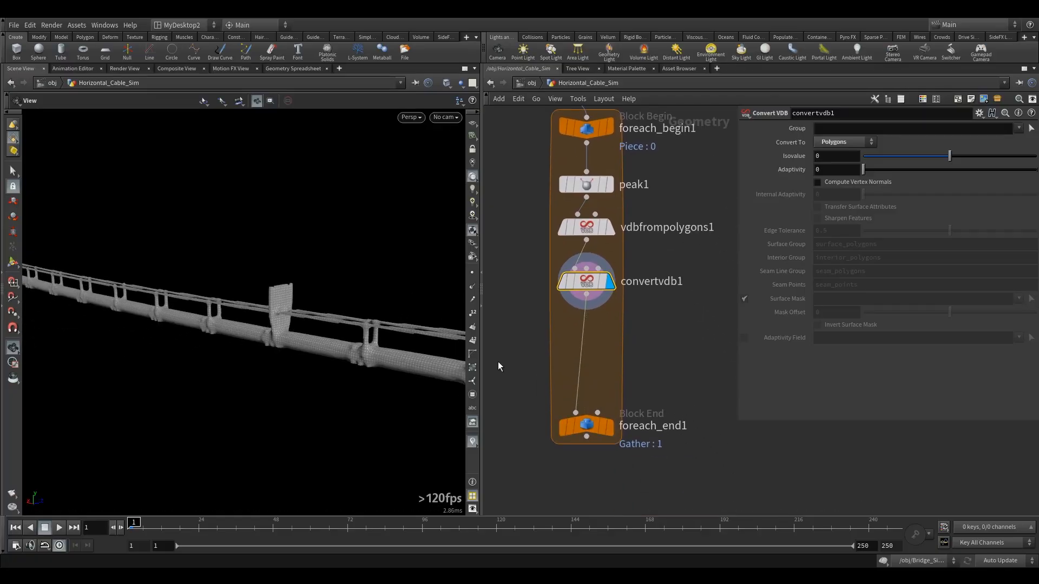
Add an Add node on a side branch from convertvdb1 inside the loop and display it.
drag(595, 423, 597, 441)
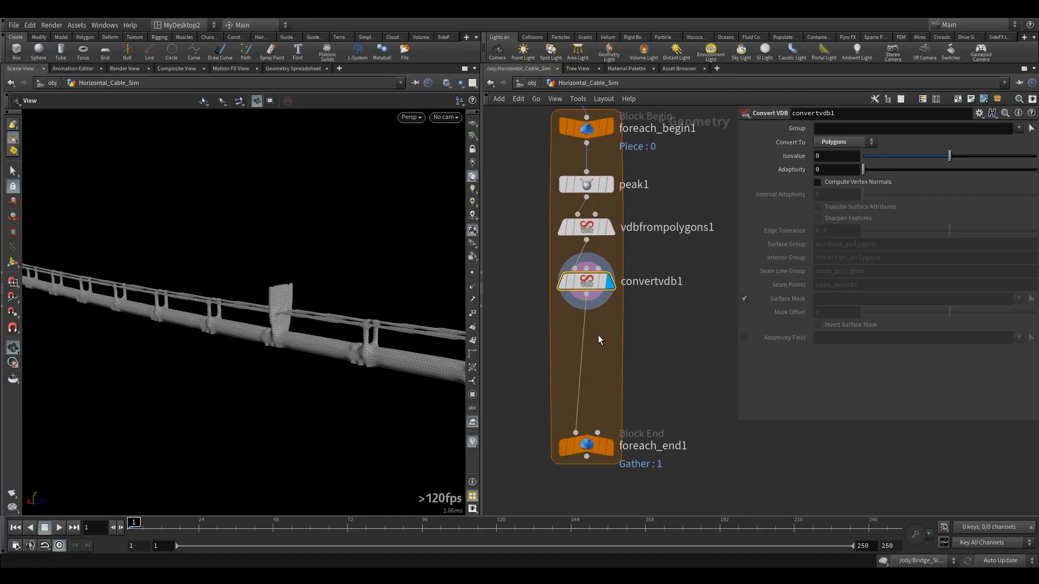
drag(588, 281, 588, 275)
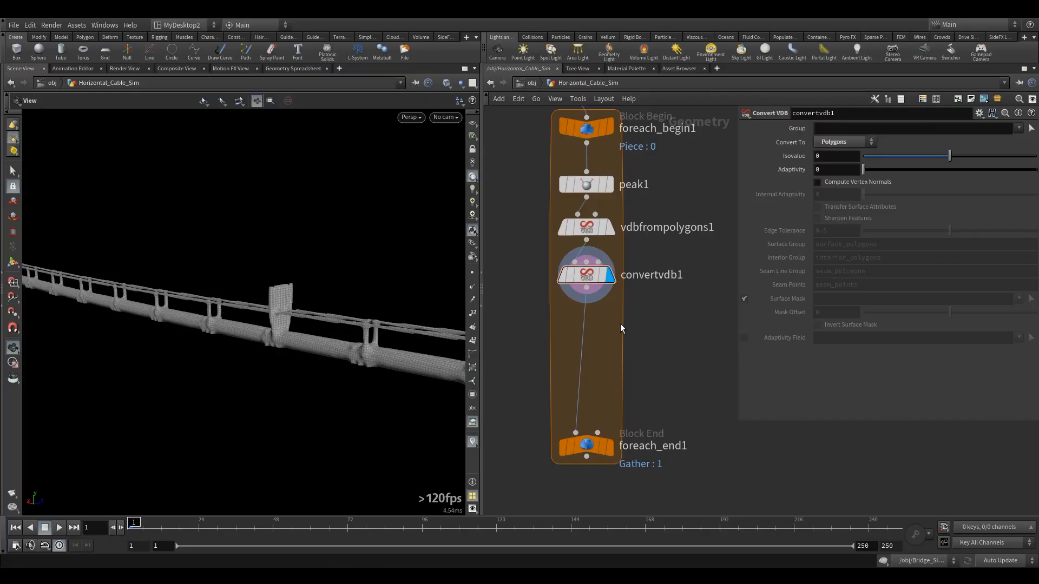
key(Tab)
text(ad)
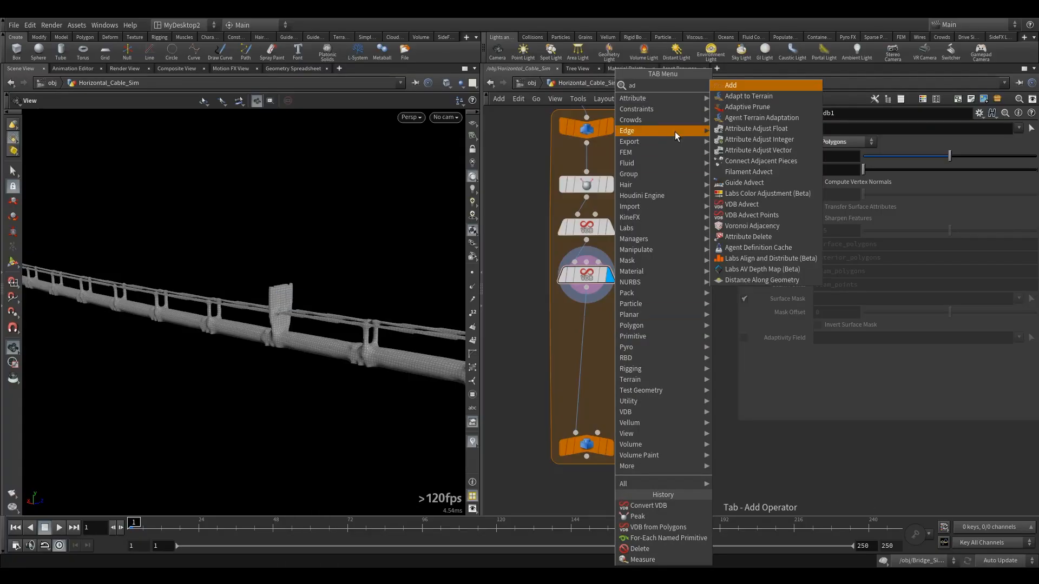
click(728, 85)
click(655, 325)
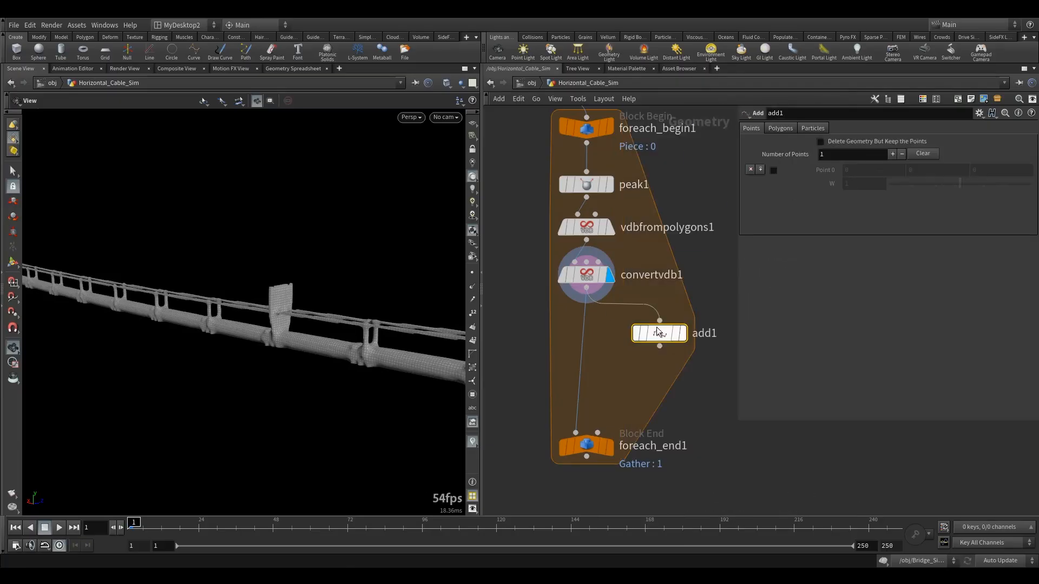
click(683, 306)
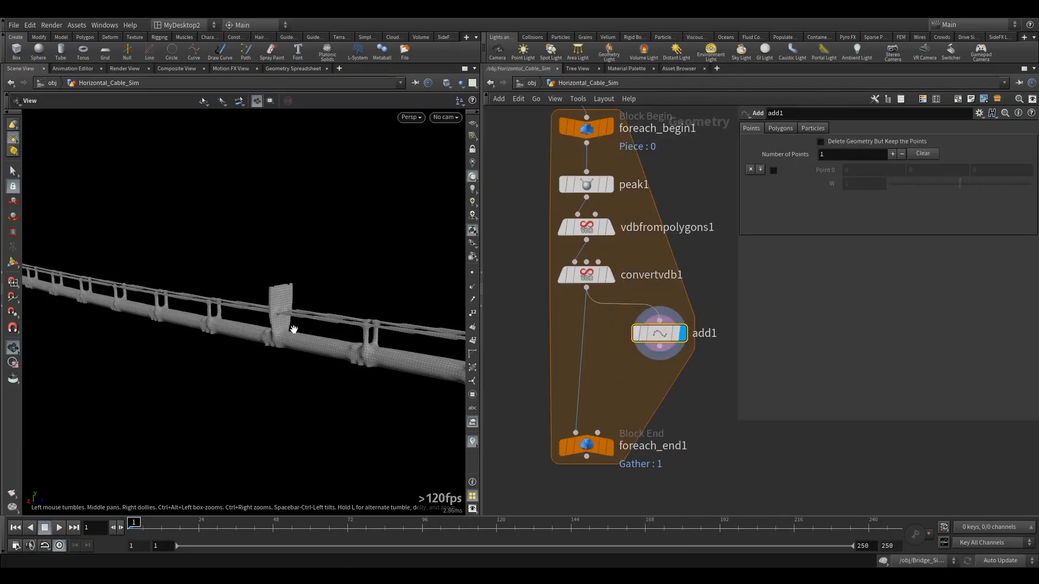
Set the Add node to delete the geometry but keep the points.
drag(268, 319, 199, 308)
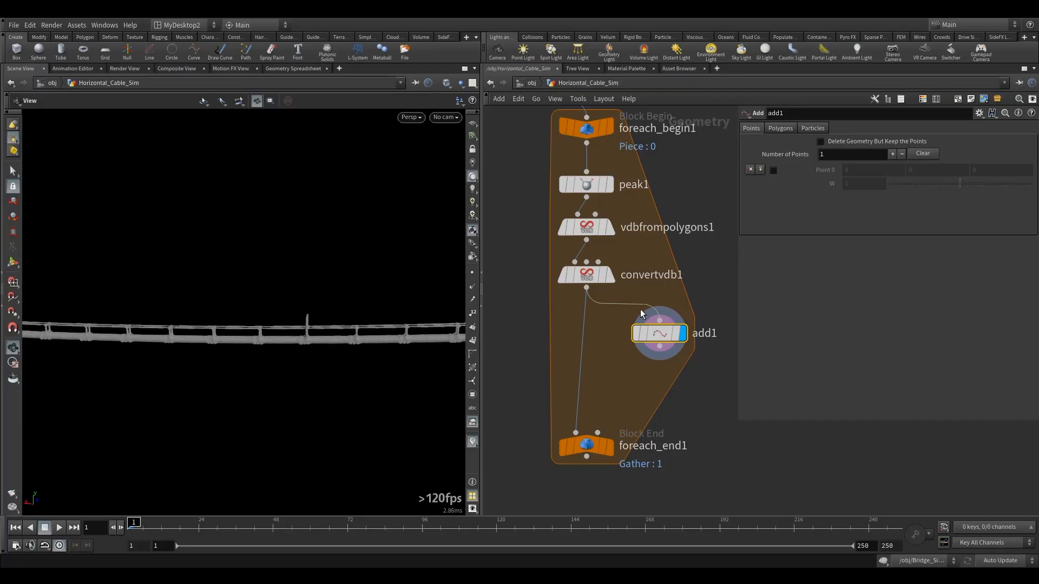
drag(386, 303, 303, 347)
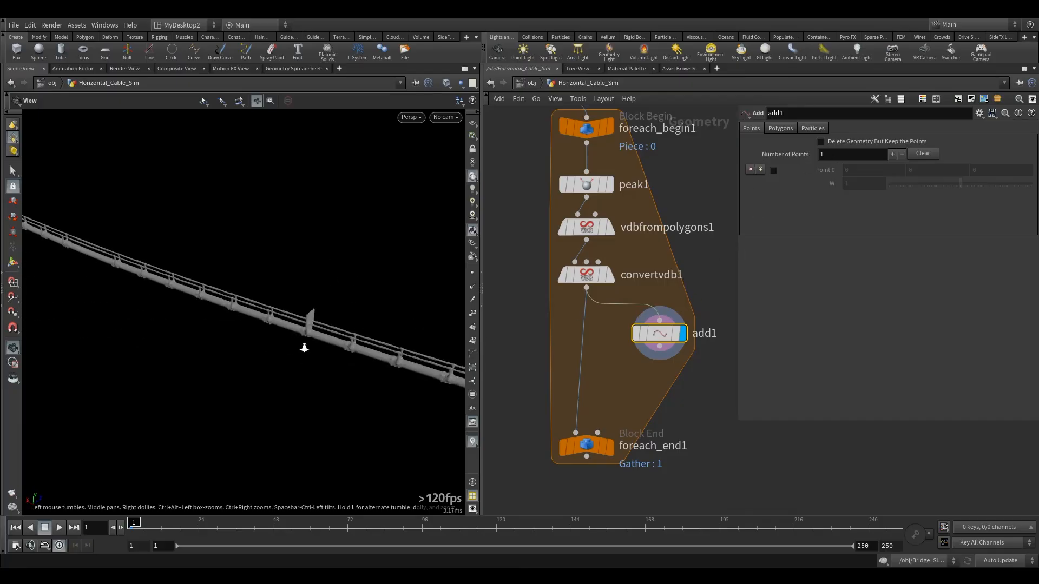
scroll(303, 347, up, 5)
click(846, 142)
drag(398, 290, 335, 295)
scroll(379, 295, down, 4)
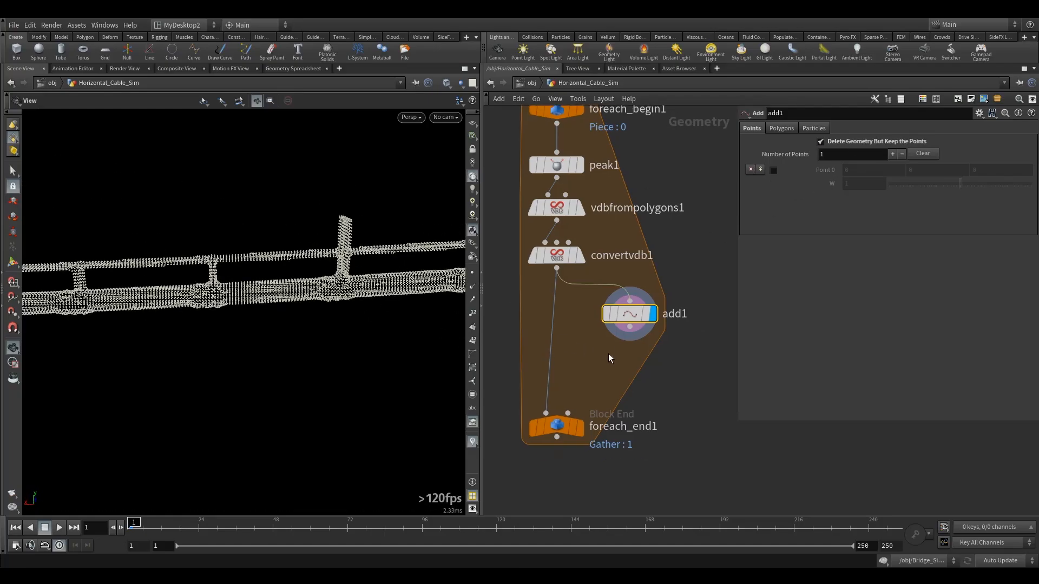
Add a Fuse node inside the loop, connect it to the output of add1, and display it.
key(Tab)
text(fus)
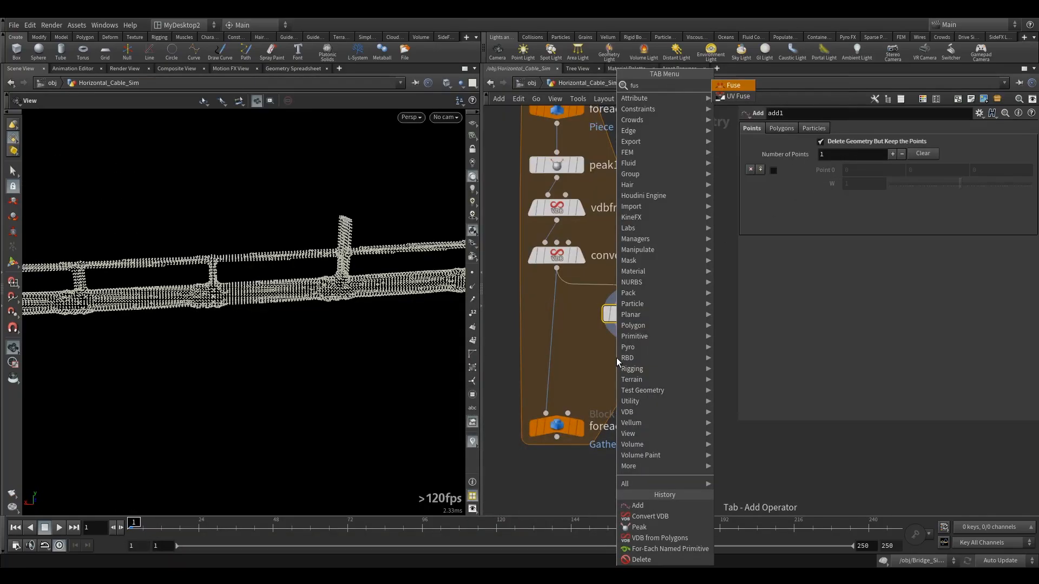
click(732, 85)
click(629, 361)
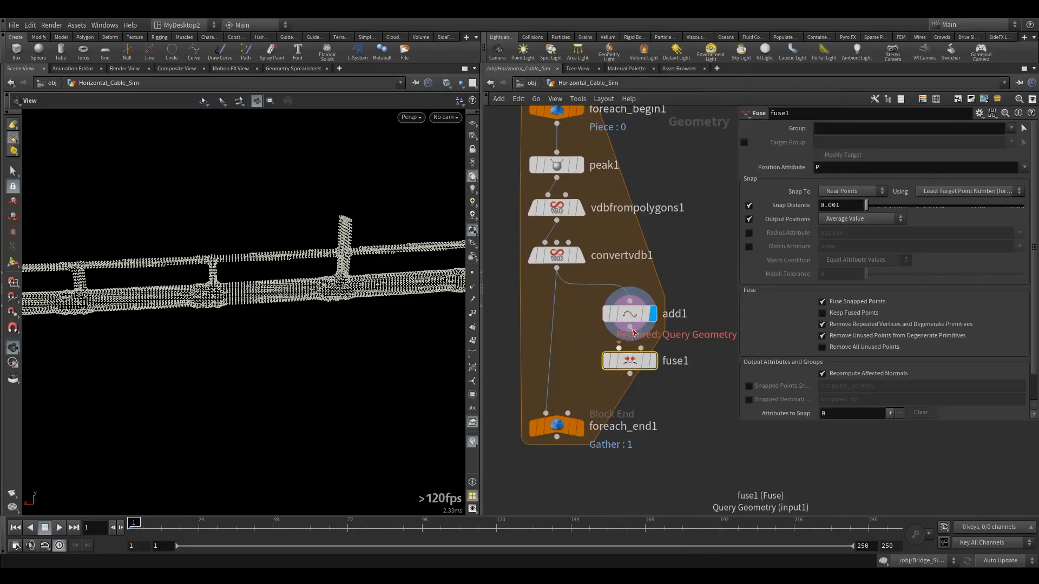
click(626, 350)
click(629, 328)
click(653, 360)
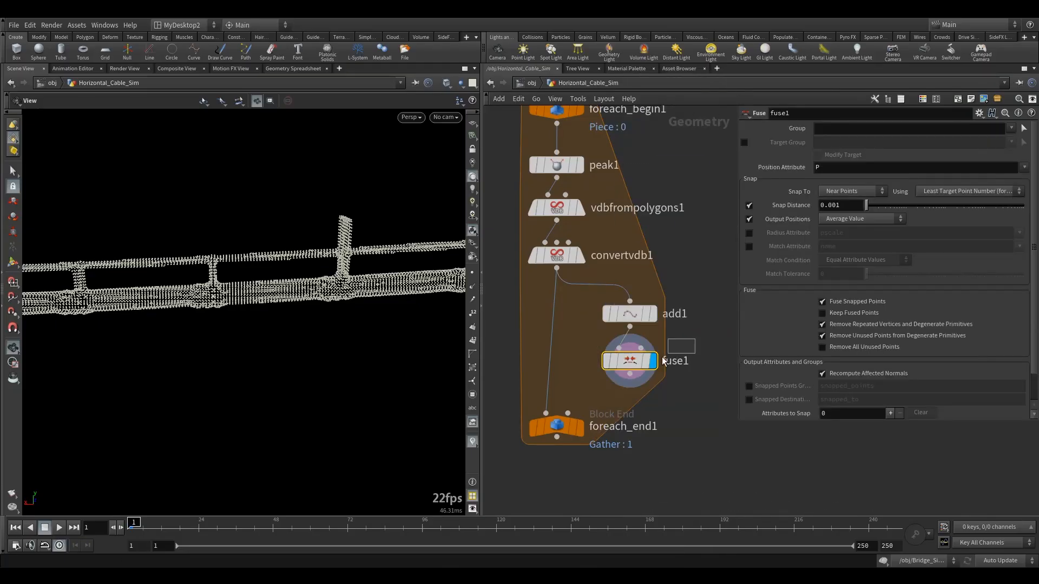
Make room above the loop's end block and set the Fuse node's snap distance to 1.
drag(538, 440, 539, 494)
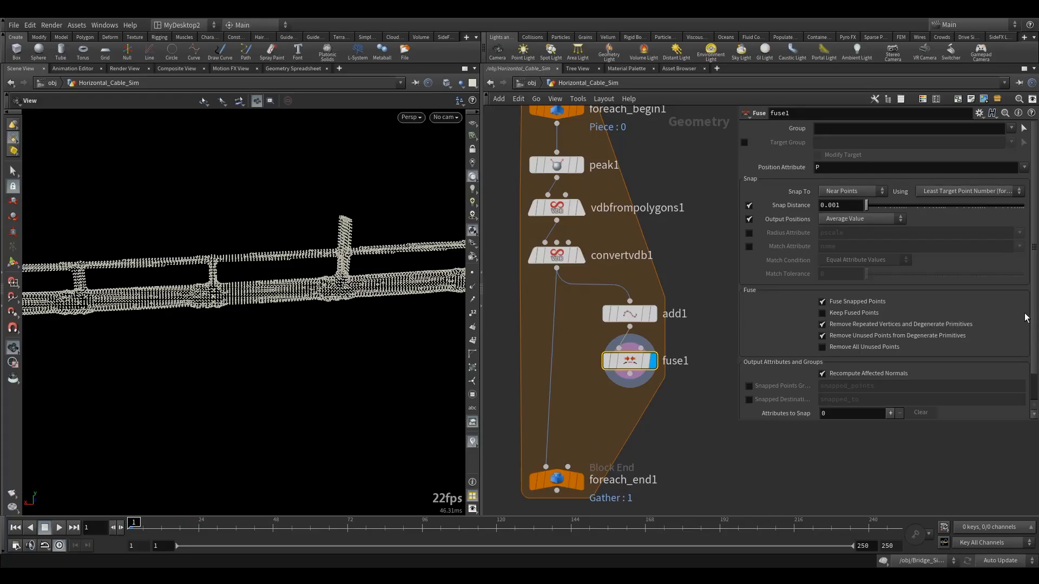
double_click(847, 207)
text(1)
key(Return)
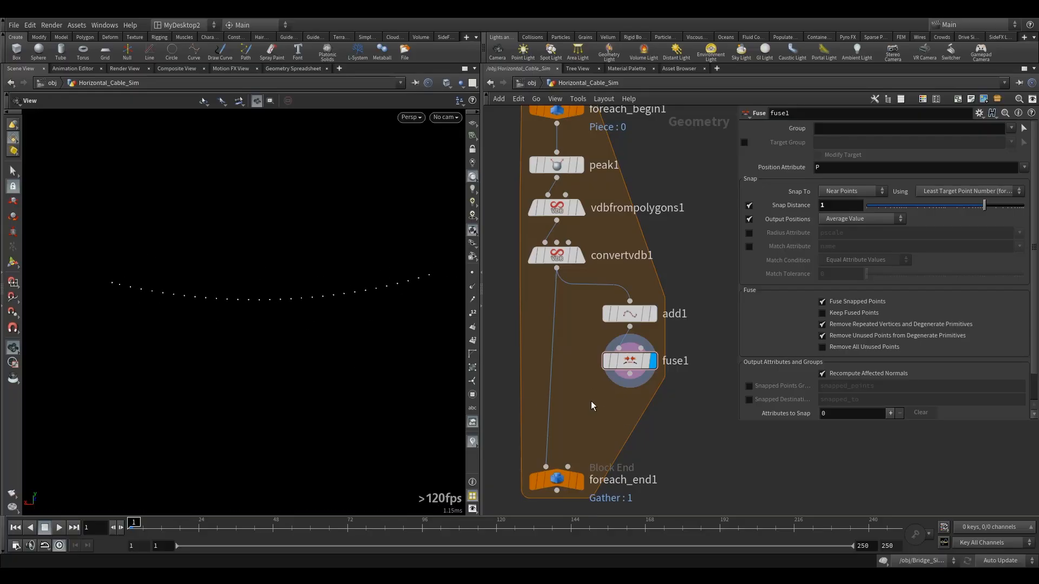
Insert a Voronoi Fracture node before foreach_end1, fed by convertvdb1 and the fused points, and display it.
key(Tab)
text(vor)
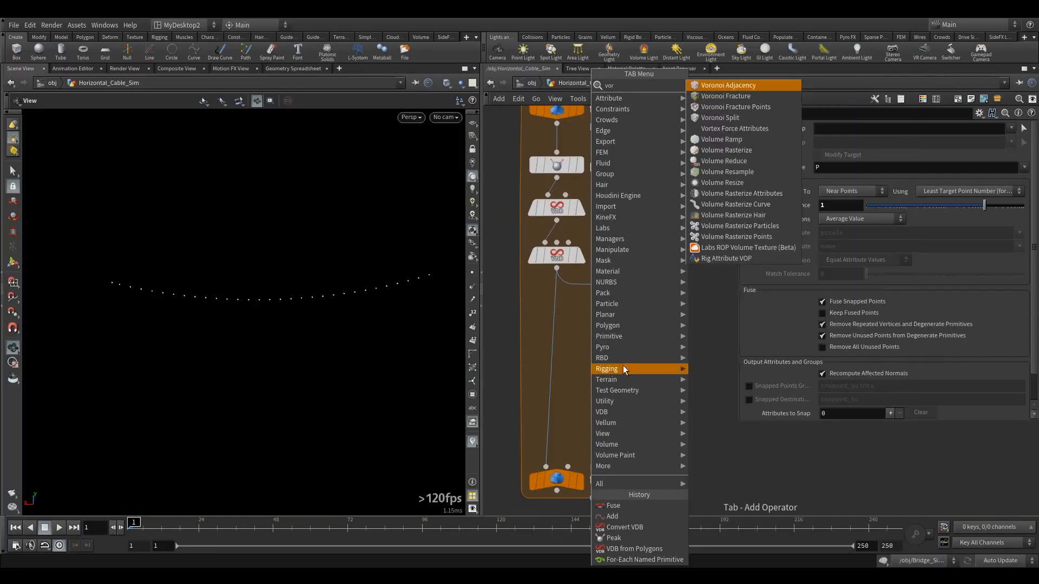
click(725, 96)
click(555, 412)
mouse_move(589, 388)
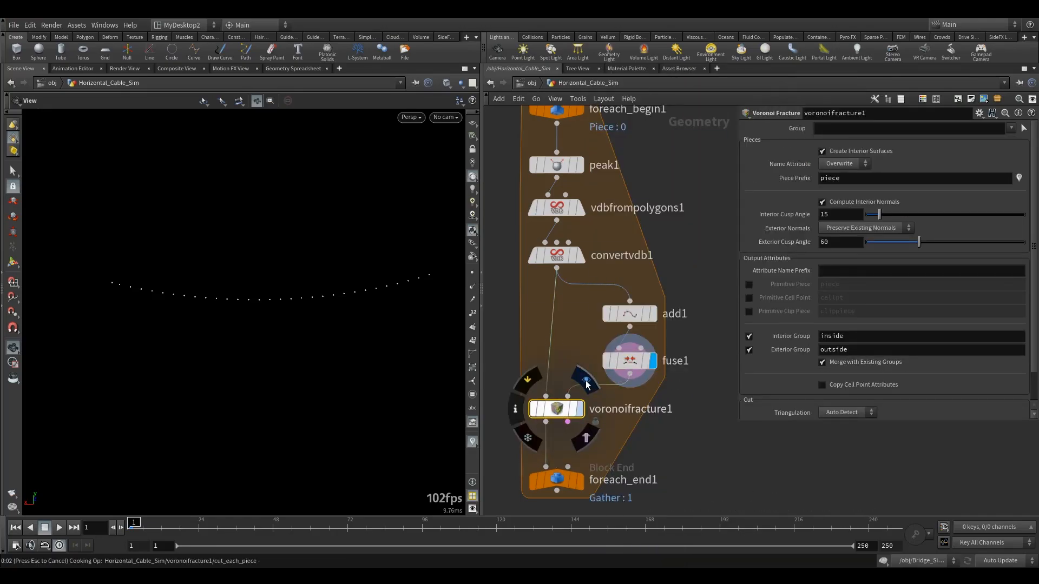
click(587, 383)
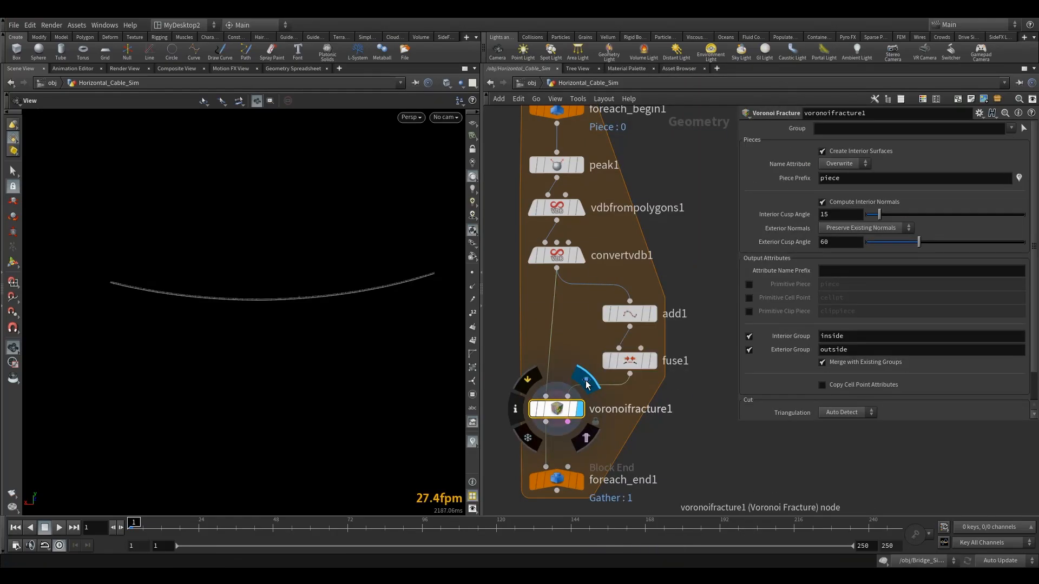
Turn on the name visualizer to colour the fractured pieces and view the cable up close.
click(471, 440)
click(475, 406)
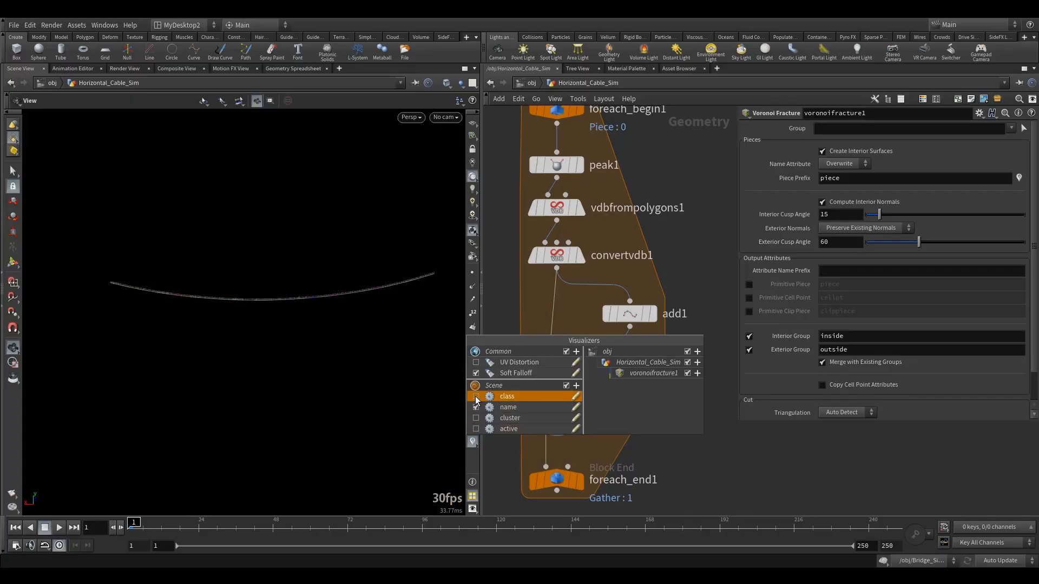
drag(135, 297, 319, 324)
right_drag(319, 324, 476, 316)
Tidy the add1, fuse1 and voronoifracture1 nodes and move foreach_end1 well below the fracture node.
middle_drag(633, 457, 666, 429)
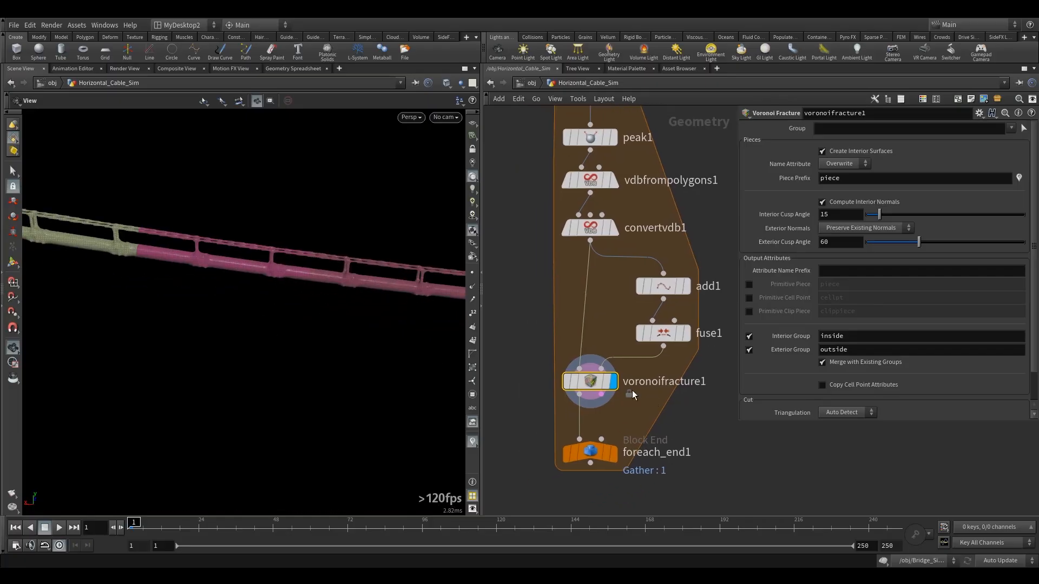
drag(593, 382, 593, 367)
drag(618, 268, 691, 348)
drag(669, 301, 668, 282)
click(576, 367)
middle_drag(594, 414, 608, 308)
drag(574, 346, 579, 449)
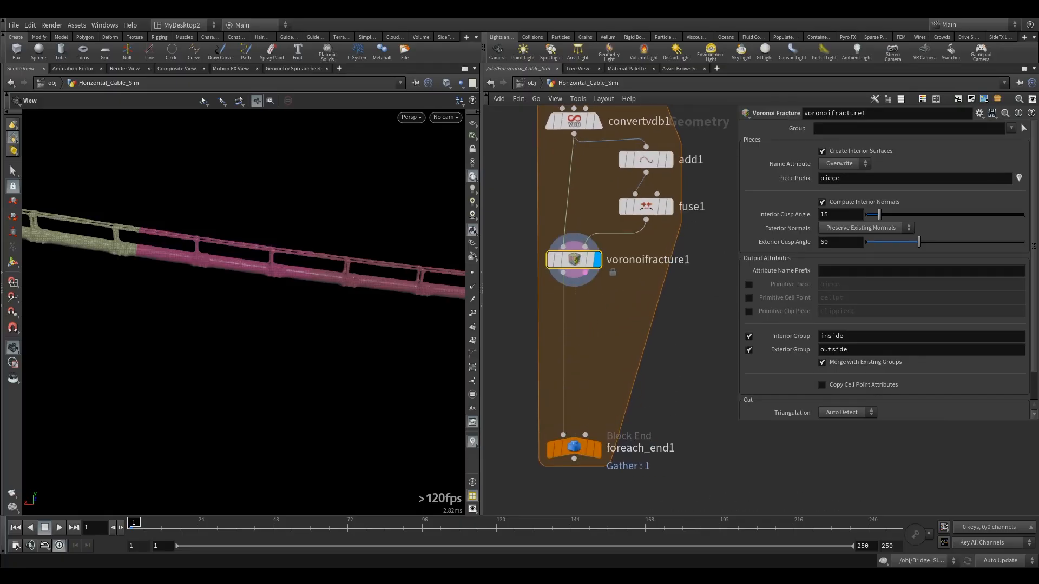
Insert a For-Each Named Primitive loop between voronoifracture1 and foreach_end1, and space out its begin and end blocks.
drag(216, 261, 199, 318)
scroll(221, 338, up, 5)
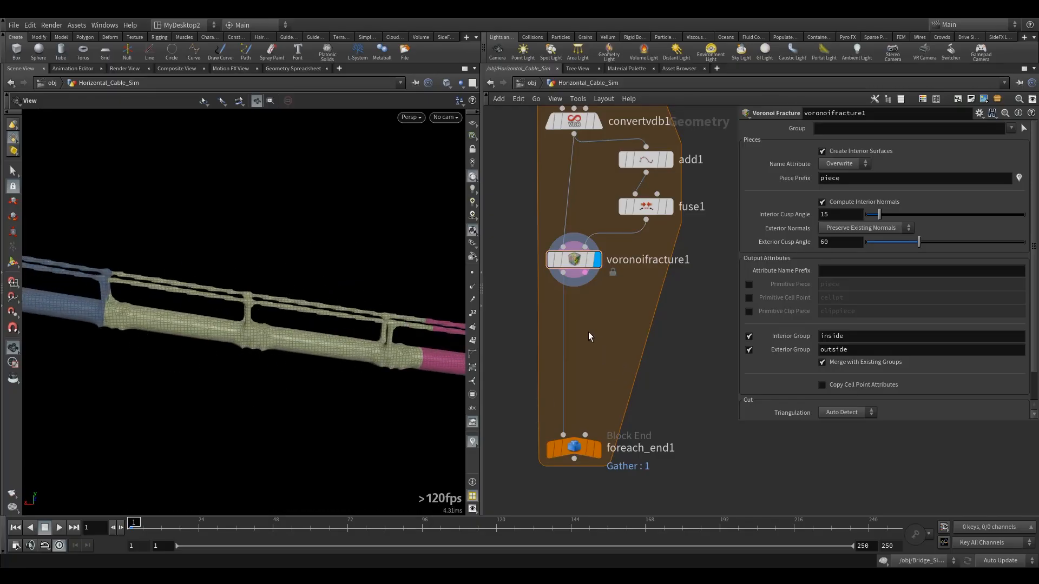
key(Tab)
text(for)
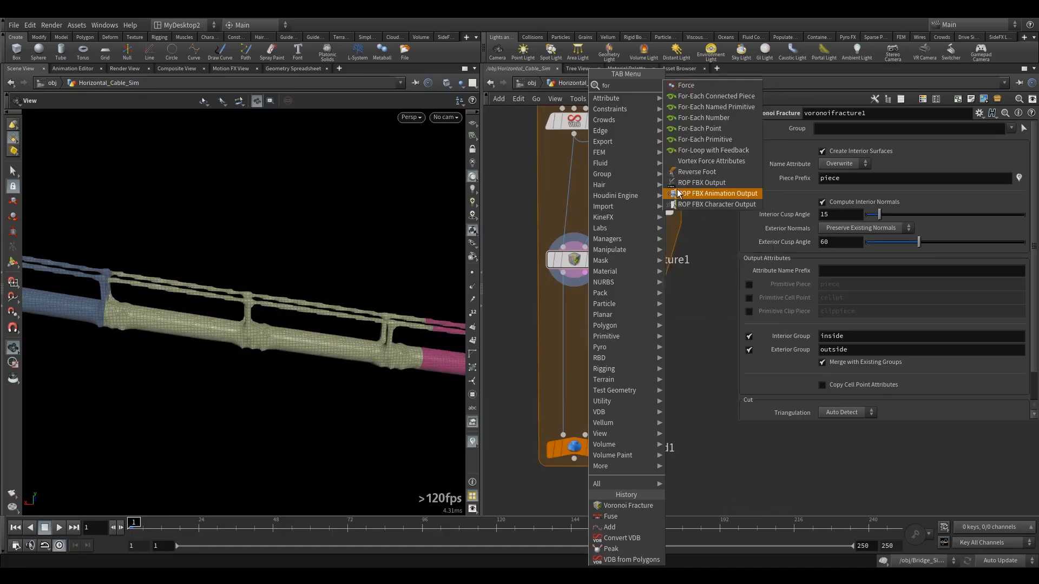
click(729, 106)
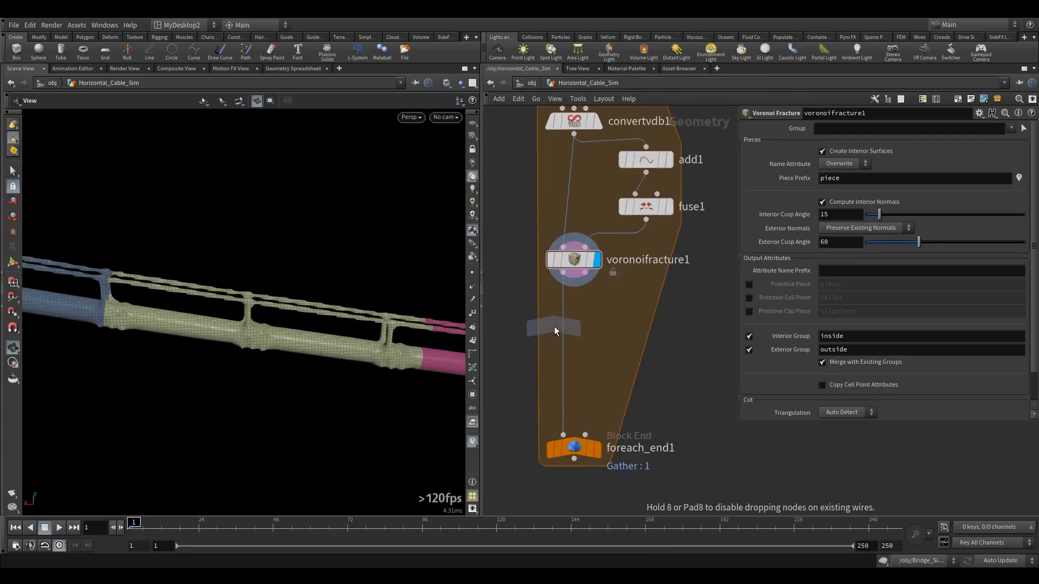
click(547, 331)
drag(560, 423, 568, 401)
click(573, 292)
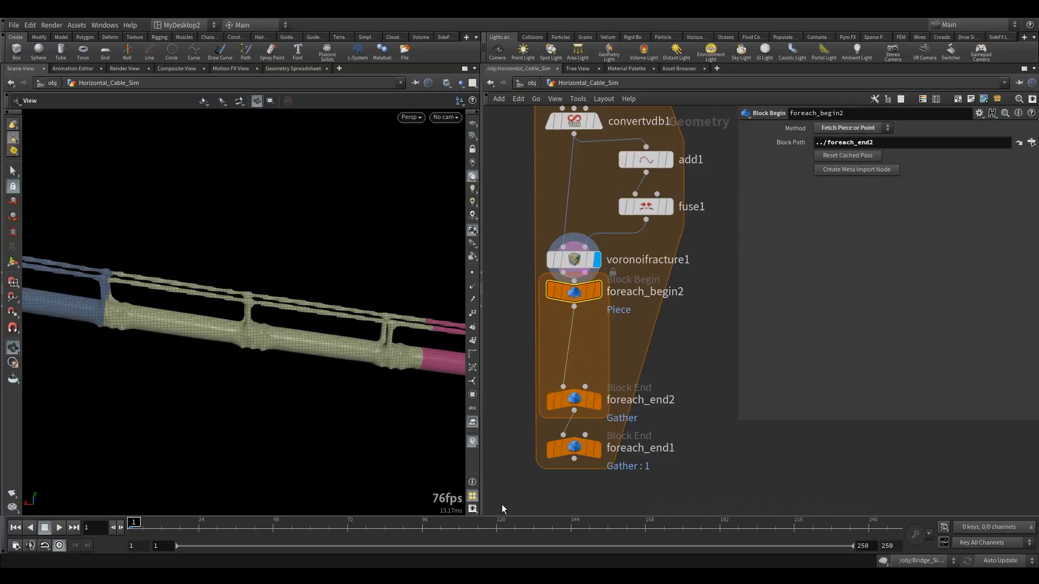
drag(567, 298, 570, 338)
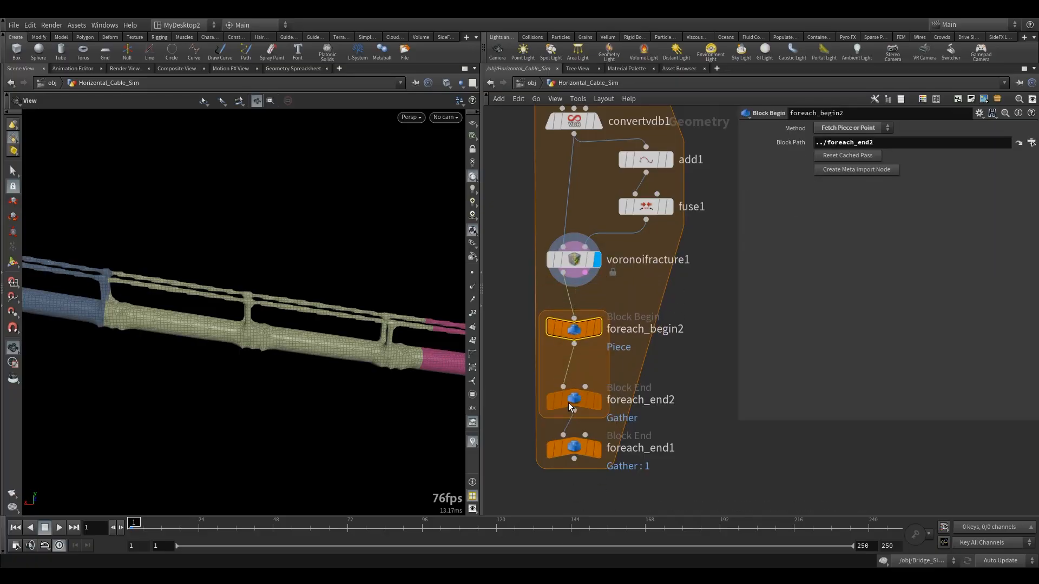
drag(566, 405, 567, 391)
Check the inner loop's settings and display foreach_begin2 and foreach_end2 in turn to cook its pieces.
click(567, 265)
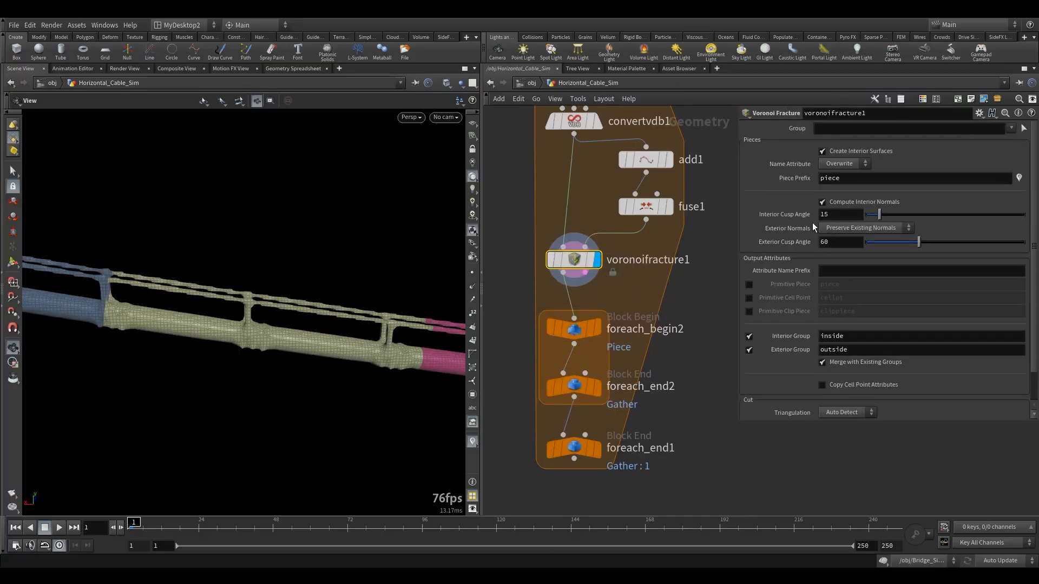
drag(570, 332, 570, 319)
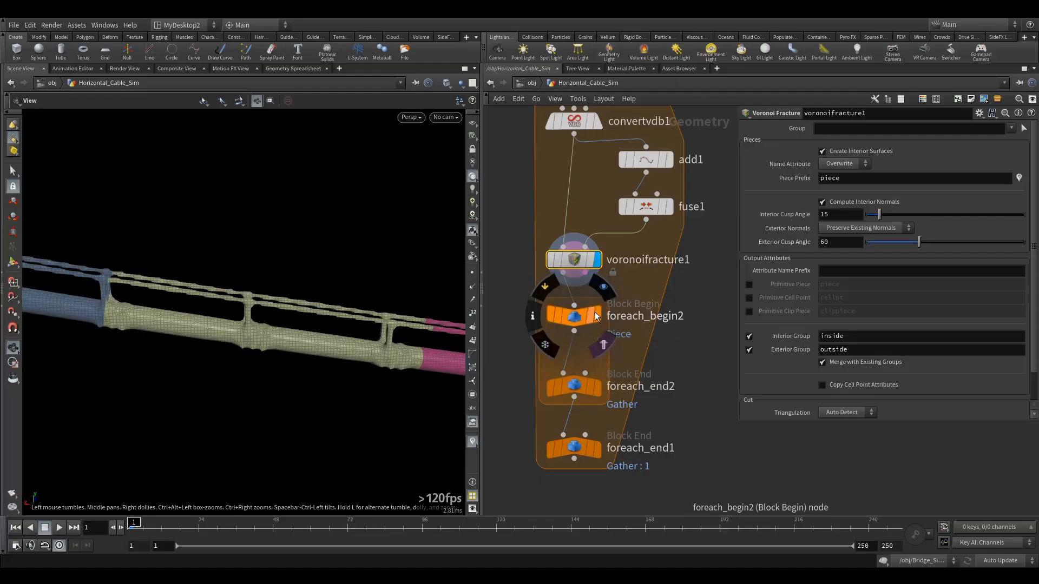
click(604, 286)
click(568, 316)
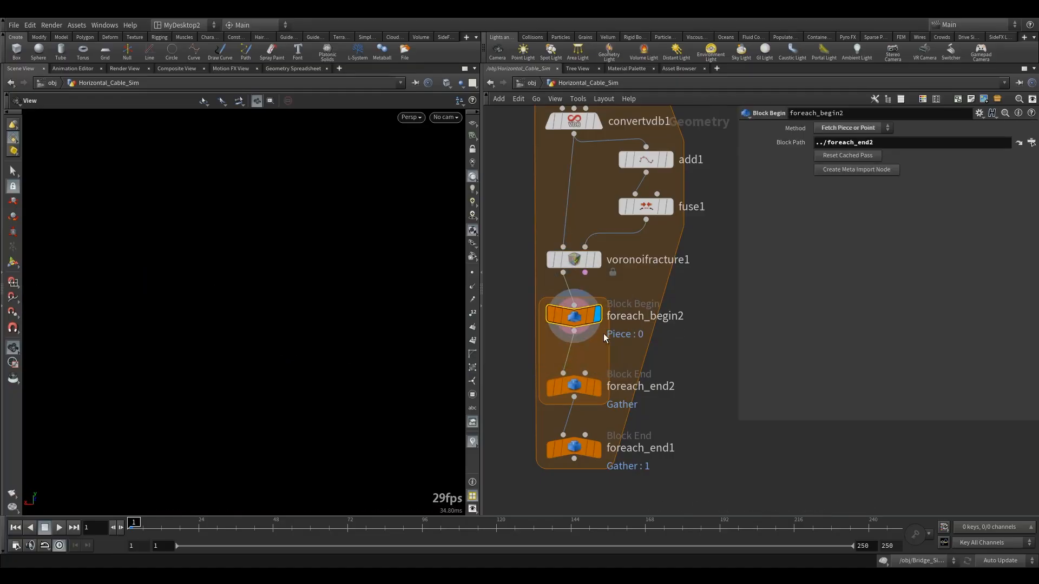
click(573, 386)
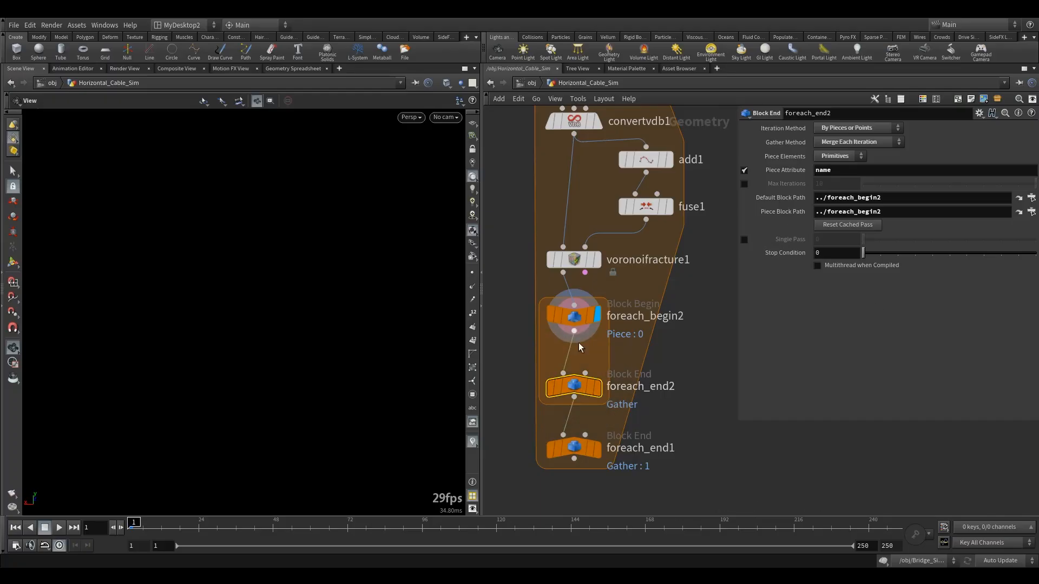
click(604, 357)
drag(574, 322, 574, 319)
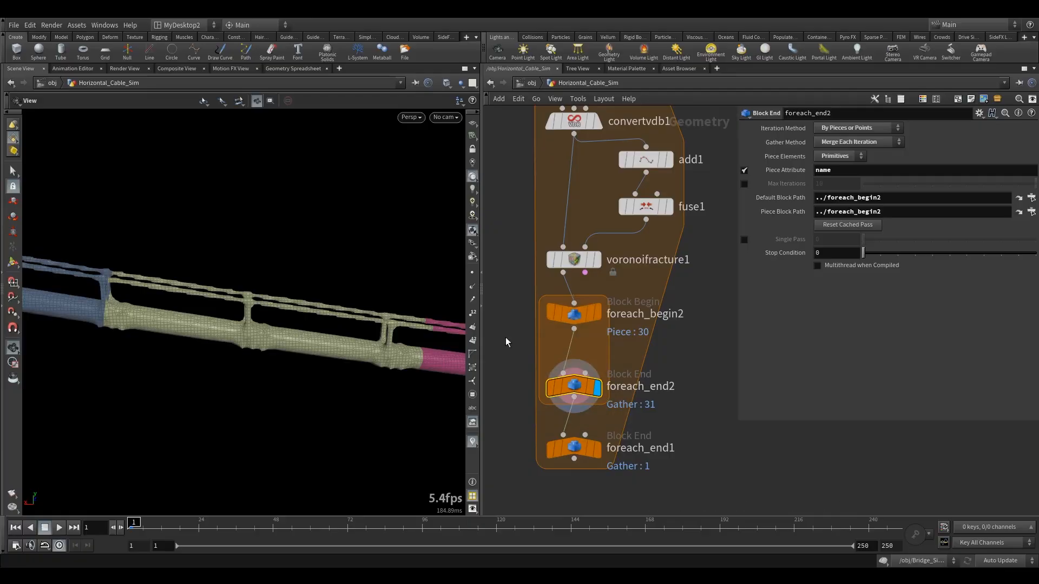
Display the single fractured piece at foreach_begin2 and frame it in the viewport.
click(599, 316)
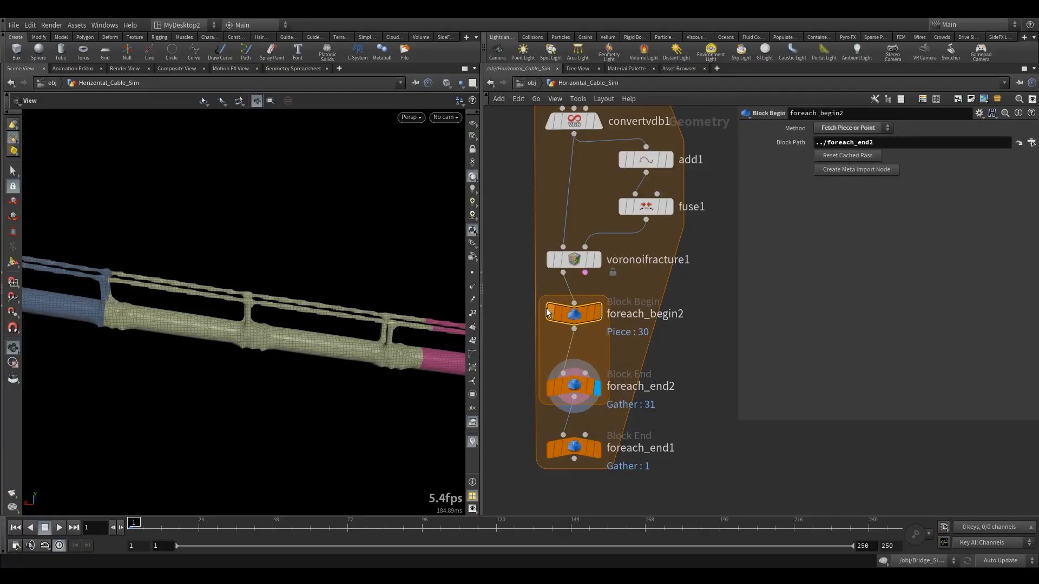
click(604, 284)
drag(640, 289, 519, 333)
key(space+f)
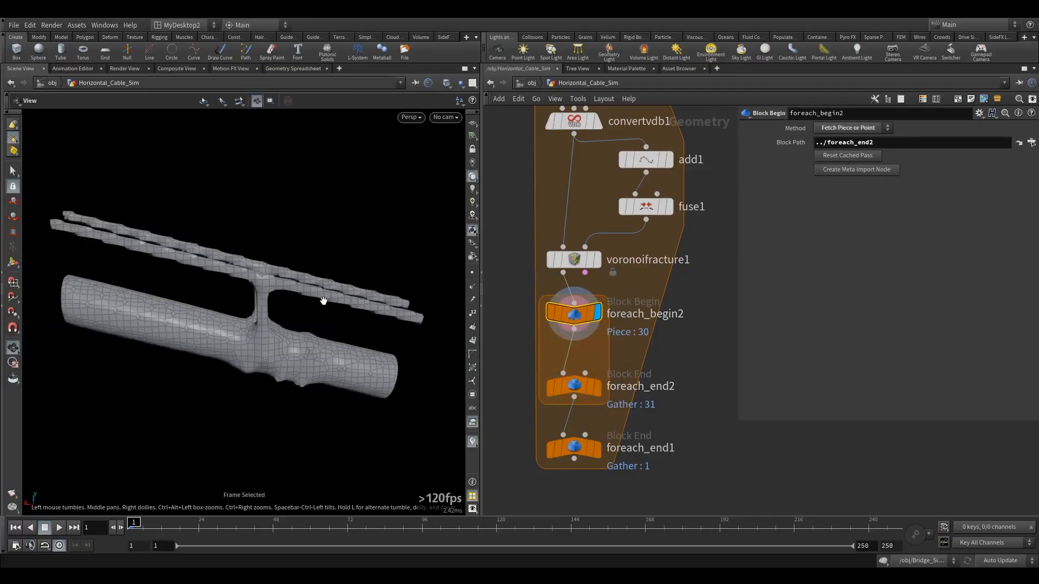
Space out both loop end blocks, then insert a Convex Hull node between foreach_begin2 and foreach_end2 and display it.
middle_drag(587, 386, 605, 274)
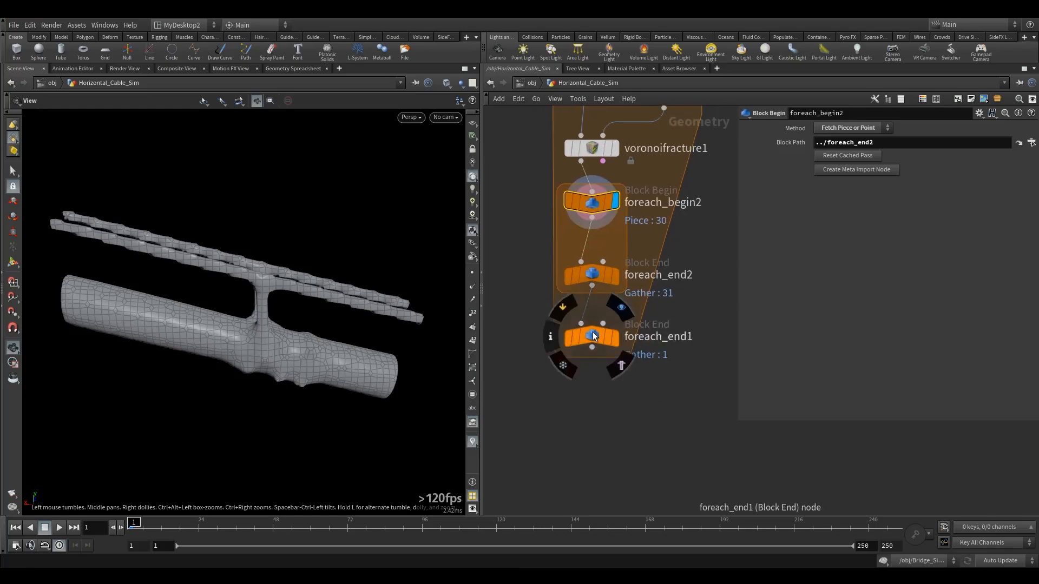
drag(593, 337, 592, 392)
drag(592, 275, 593, 316)
key(Tab)
text(conve)
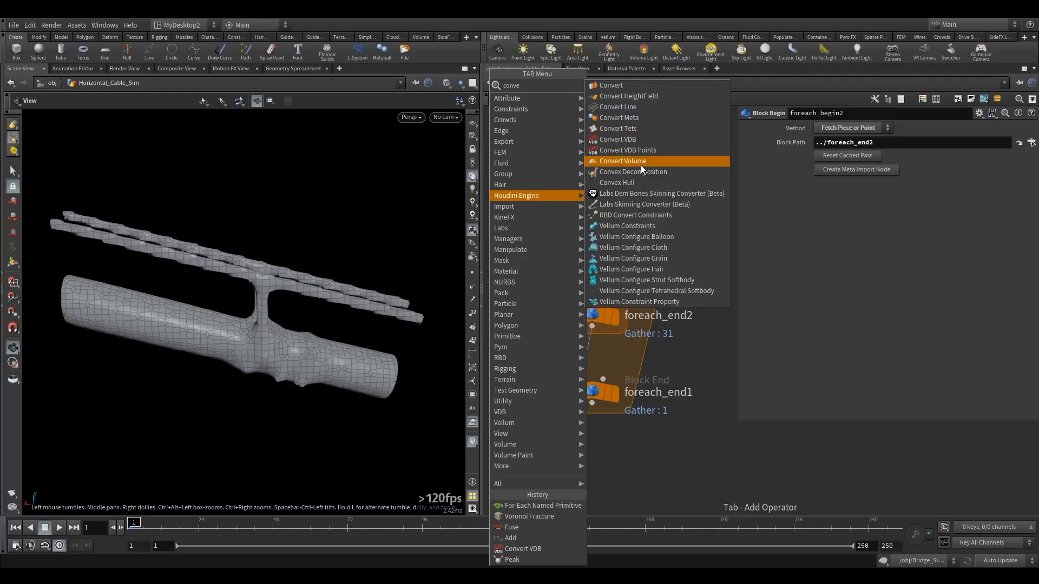
click(629, 187)
click(590, 255)
click(620, 234)
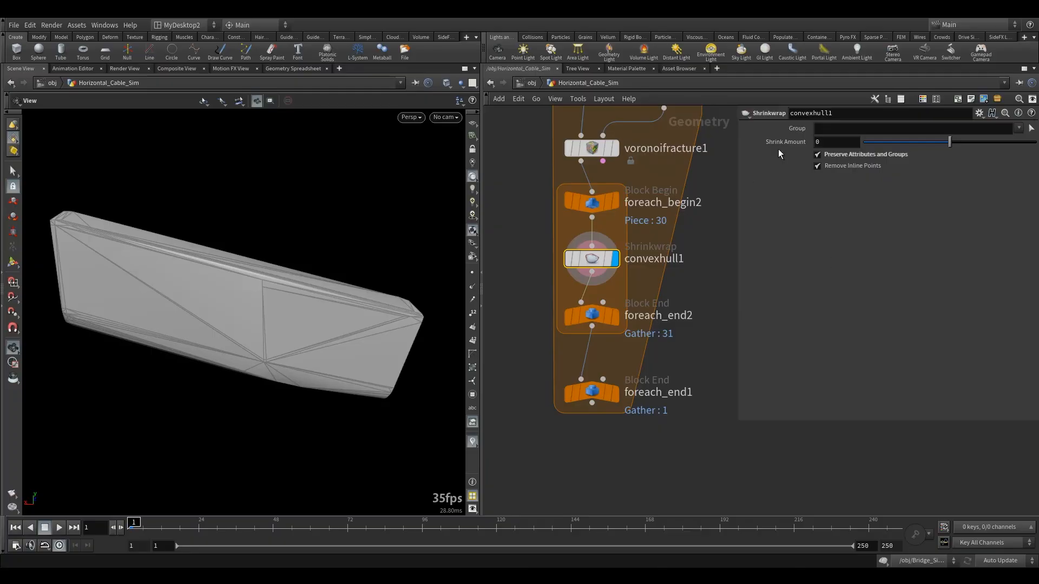
Set the convex hull's shrink amount to 0.01.
click(832, 143)
text(.041)
key(BackSpace)
key(BackSpace)
text(1)
key(Return)
Display foreach_end2 and examine the gaps between the shrunken hull pieces along the cable.
mouse_move(603, 317)
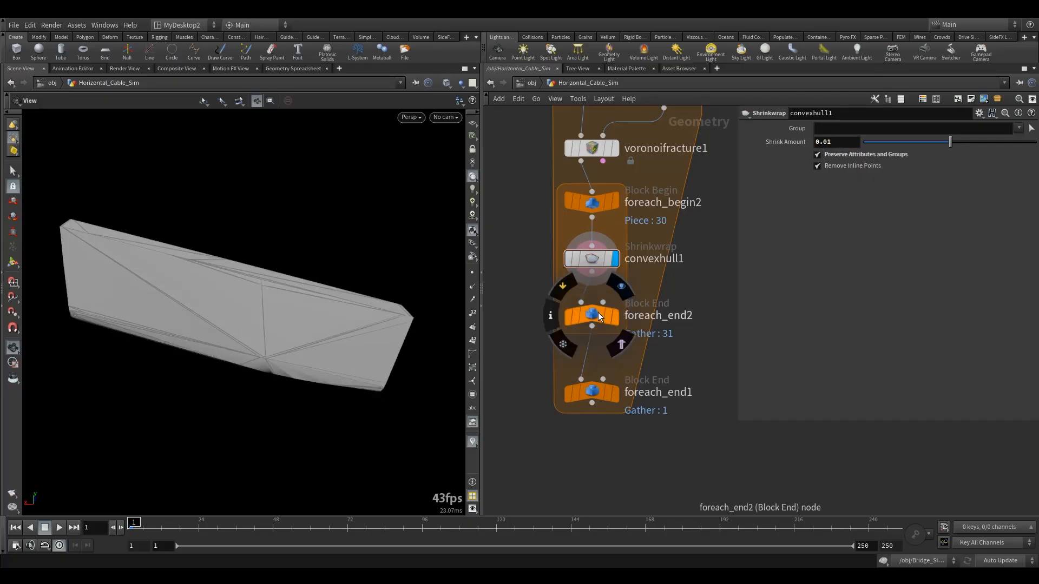
click(627, 288)
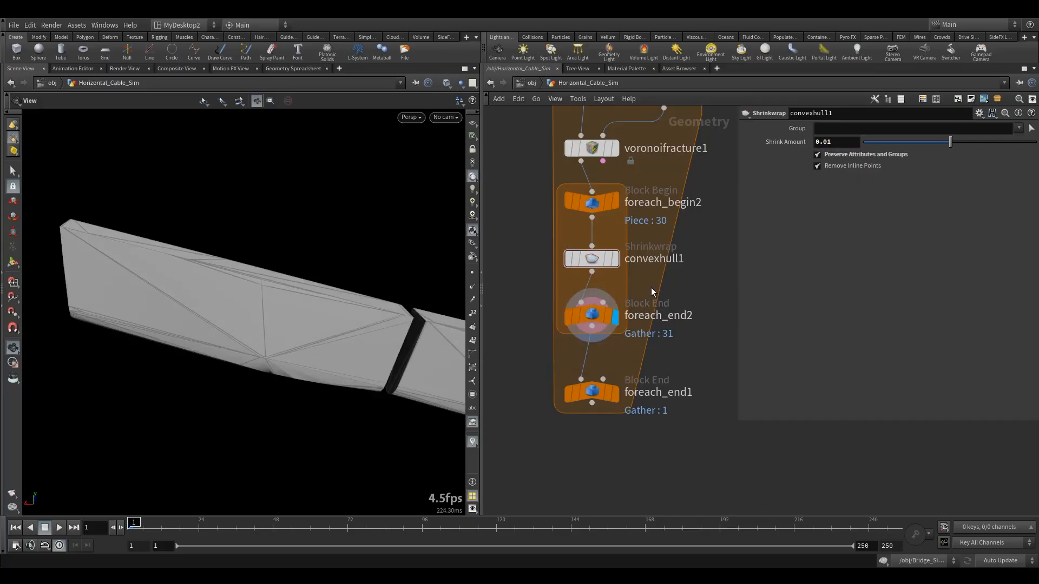
click(606, 314)
scroll(378, 309, down, 6)
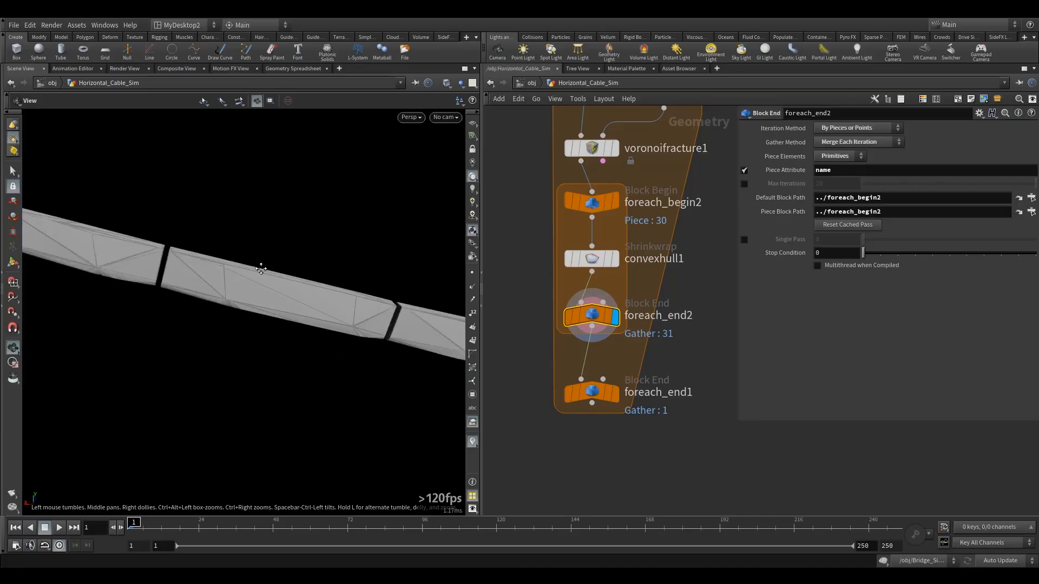
right_drag(49, 332, 27, 335)
middle_drag(341, 269, 202, 254)
right_drag(202, 255, 568, 266)
scroll(209, 274, up, 3)
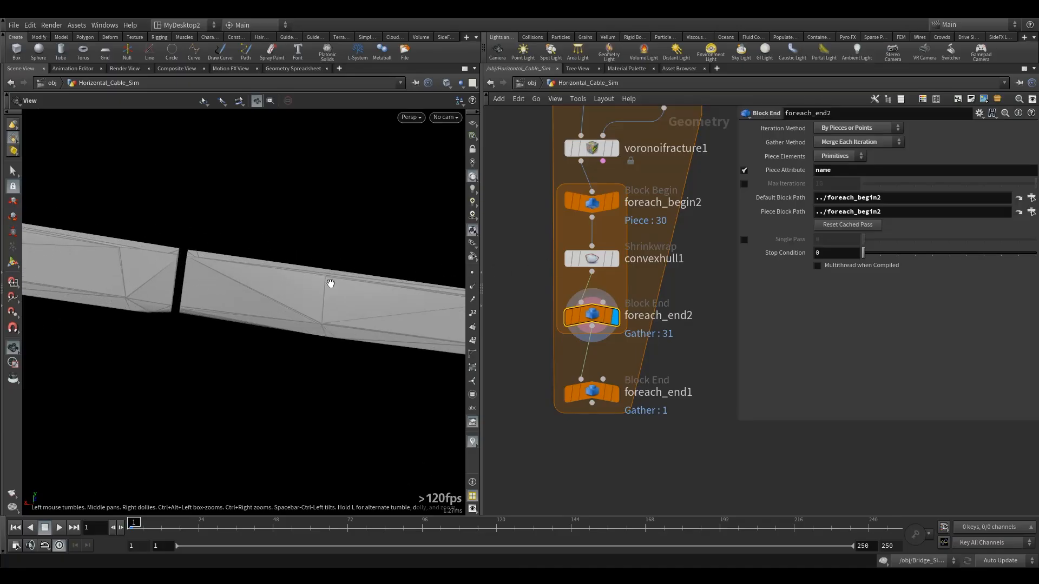
Display foreach_end1 to process all the cables and view their hull segments from farther away.
click(627, 370)
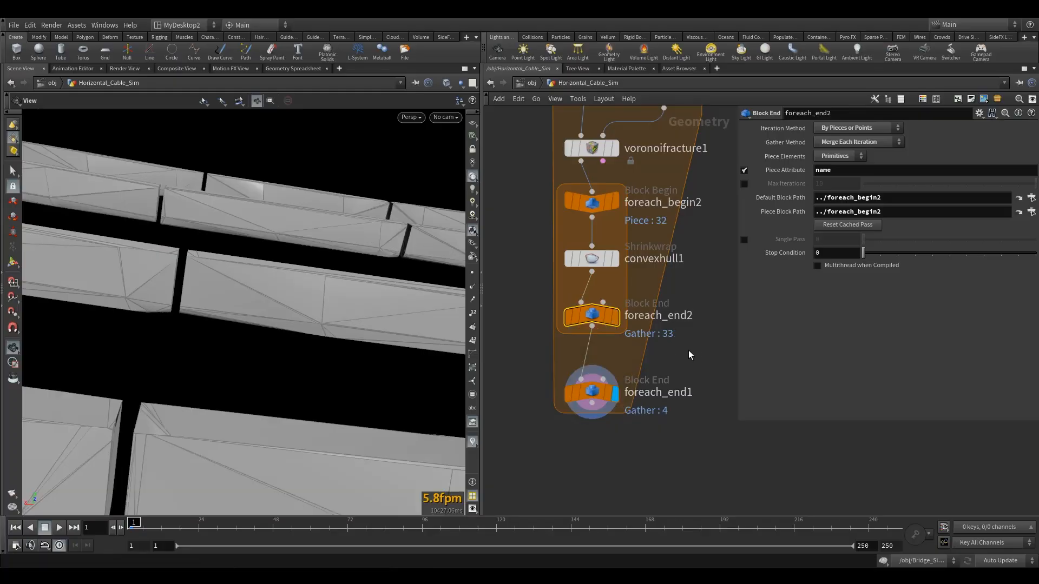
right_drag(315, 269, 163, 340)
mouse_move(164, 340)
mouse_down()
mouse_move(320, 295)
mouse_move(297, 290)
mouse_move(257, 315)
mouse_move(308, 317)
mouse_move(161, 346)
mouse_up()
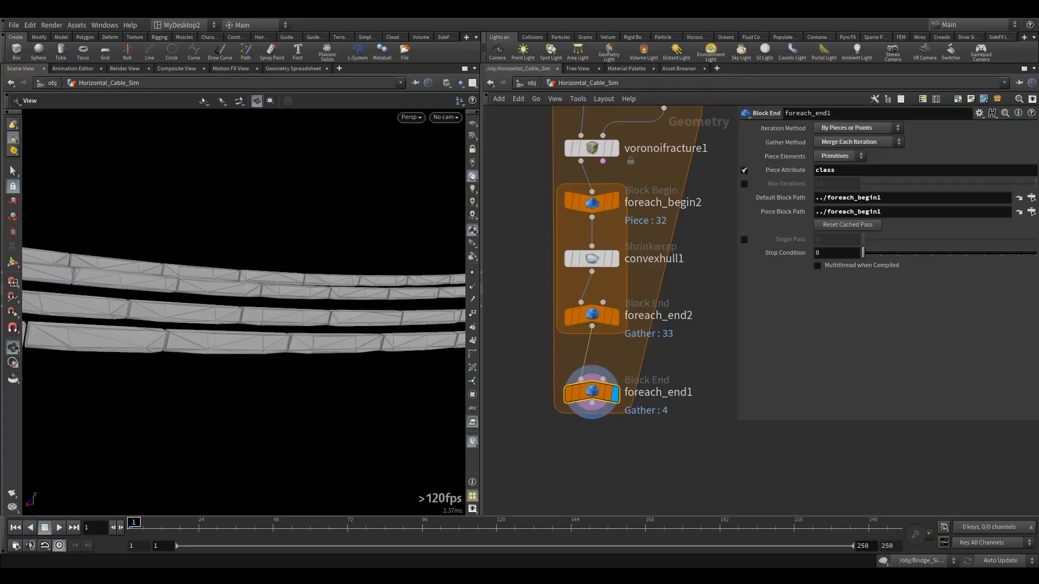